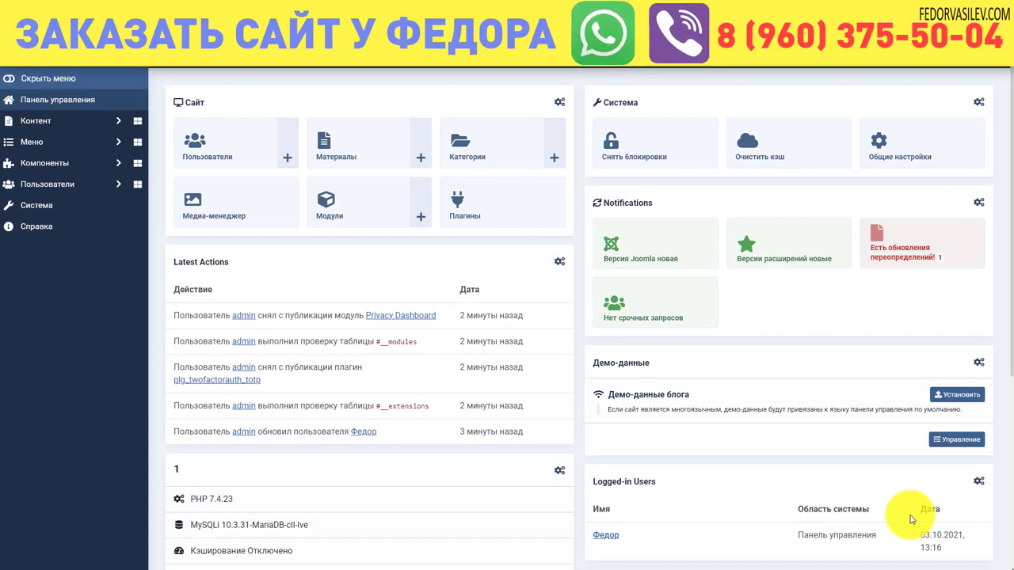
- Switch to the browser tab with the site's front-end blog page and its Login Form
left_click(441, 31)
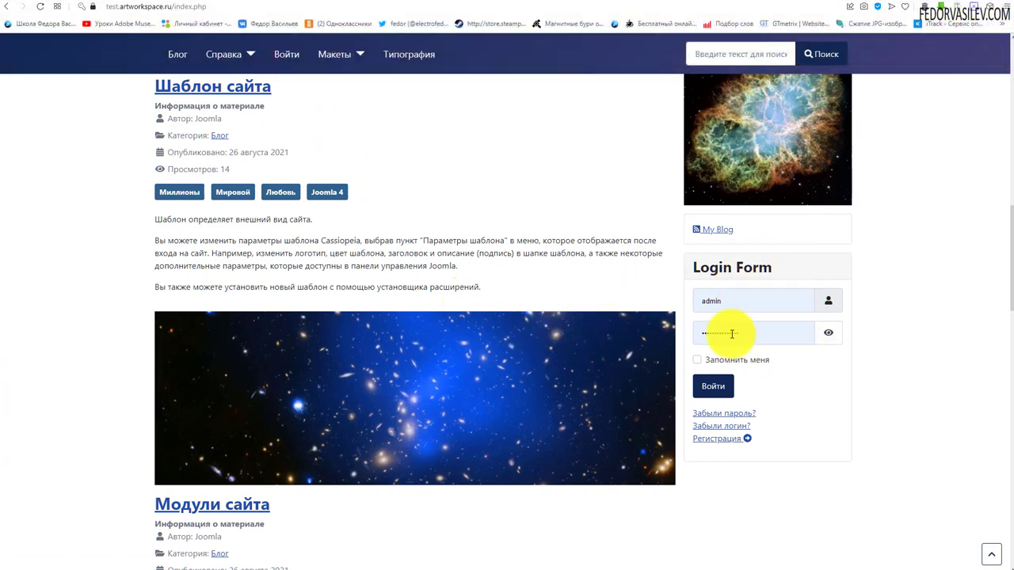
- Return to the administrator browser tab showing the Joomla Control Panel
left_click(325, 3)
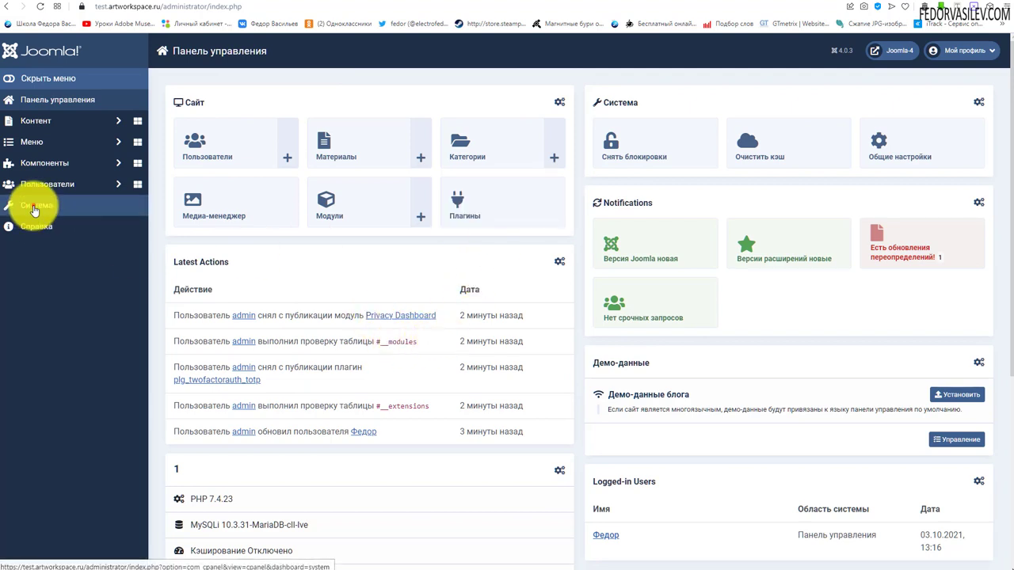
- Open System > Plugins and clear the plugin Type filter to list all plugins
left_click(33, 205)
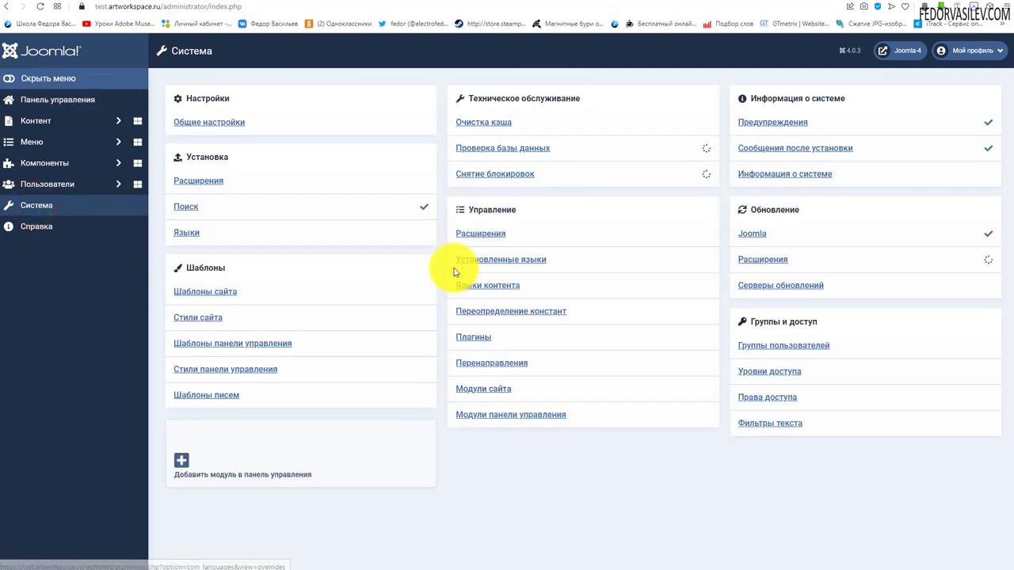
left_click(468, 337)
left_click(340, 164)
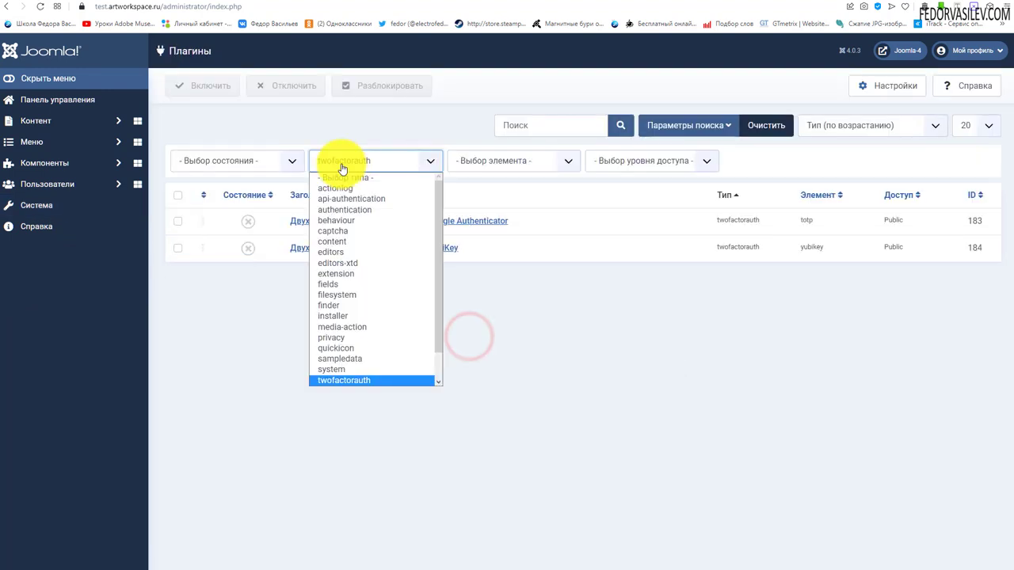
left_click(698, 388)
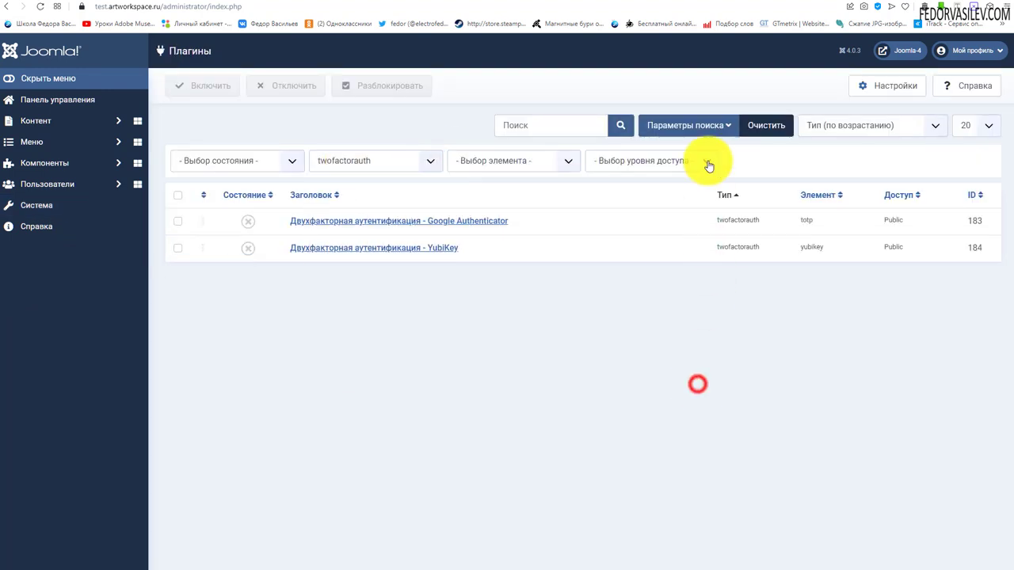
left_click(325, 162)
left_click(358, 179)
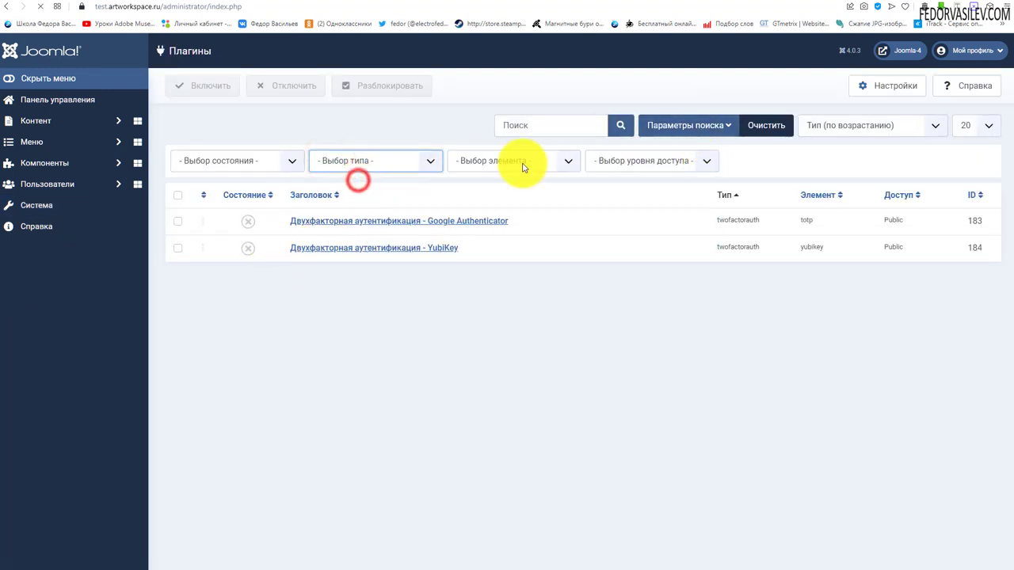
- Filter the plugins by Type twofactorauth, leaving Google Authenticator and YubiKey listed
scroll(333, 126, "down", 3)
scroll(421, 370, "up", 3)
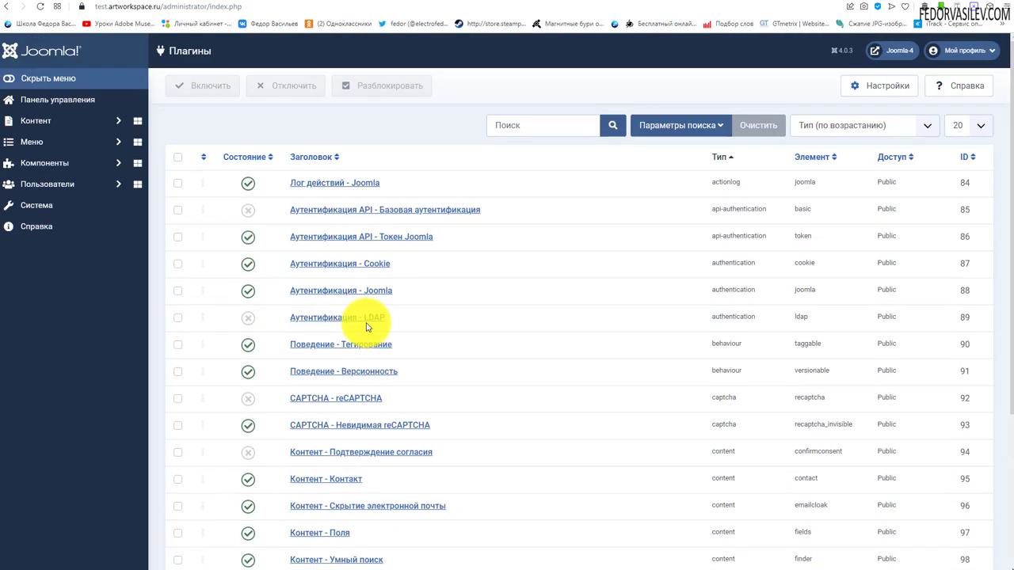
left_click(679, 127)
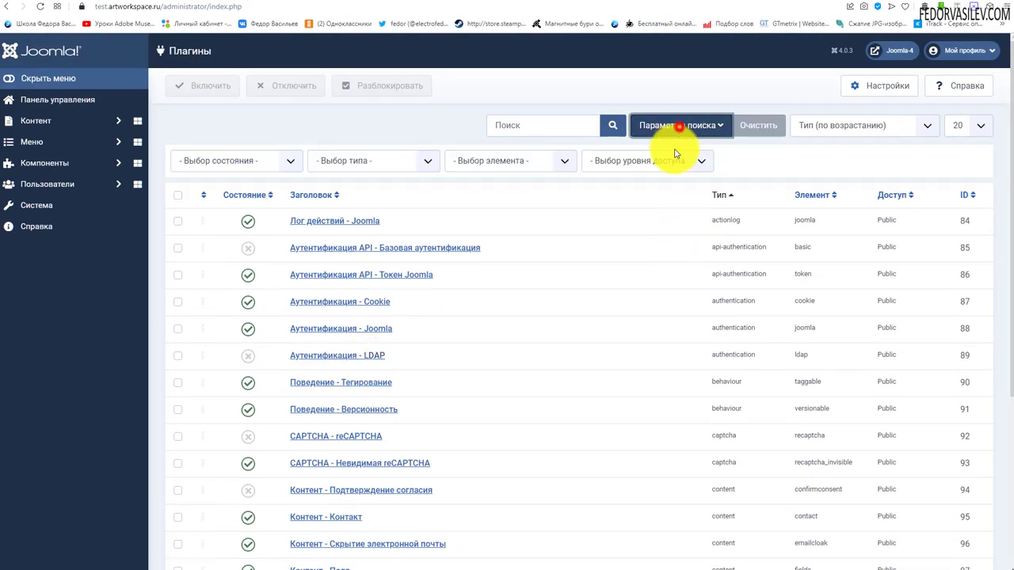
left_click(408, 165)
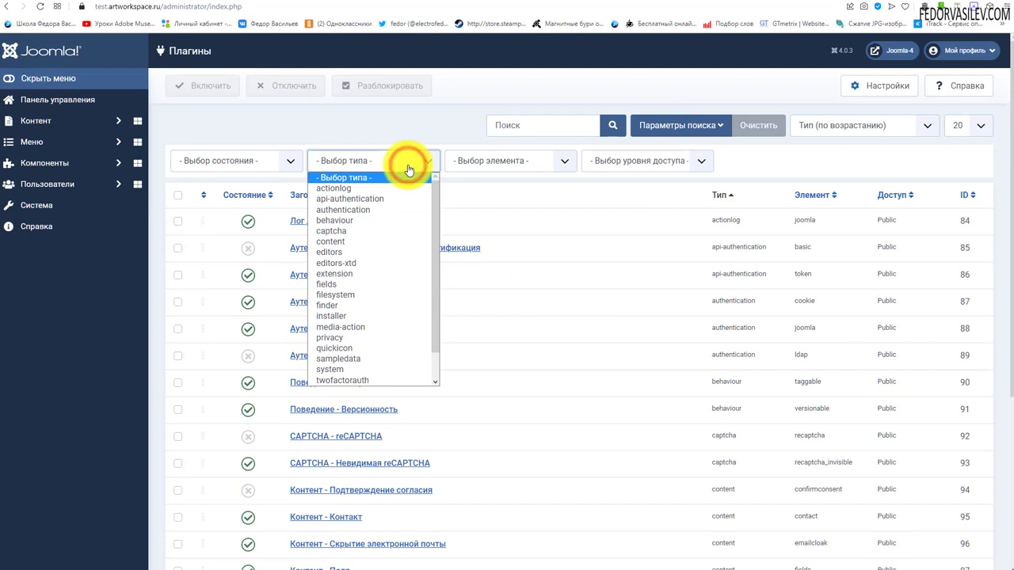
left_click(343, 209)
left_click(372, 161)
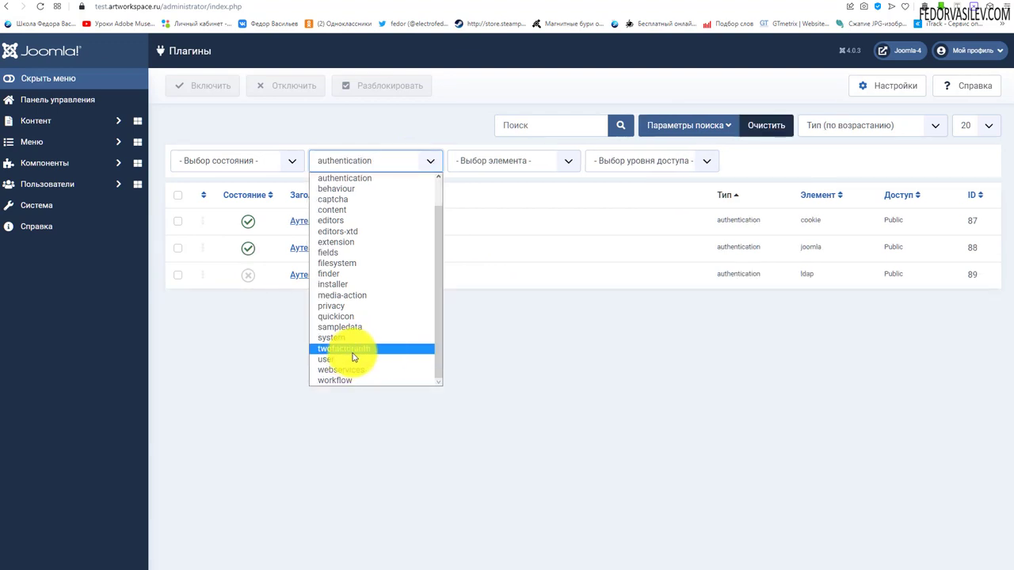
left_click(367, 349)
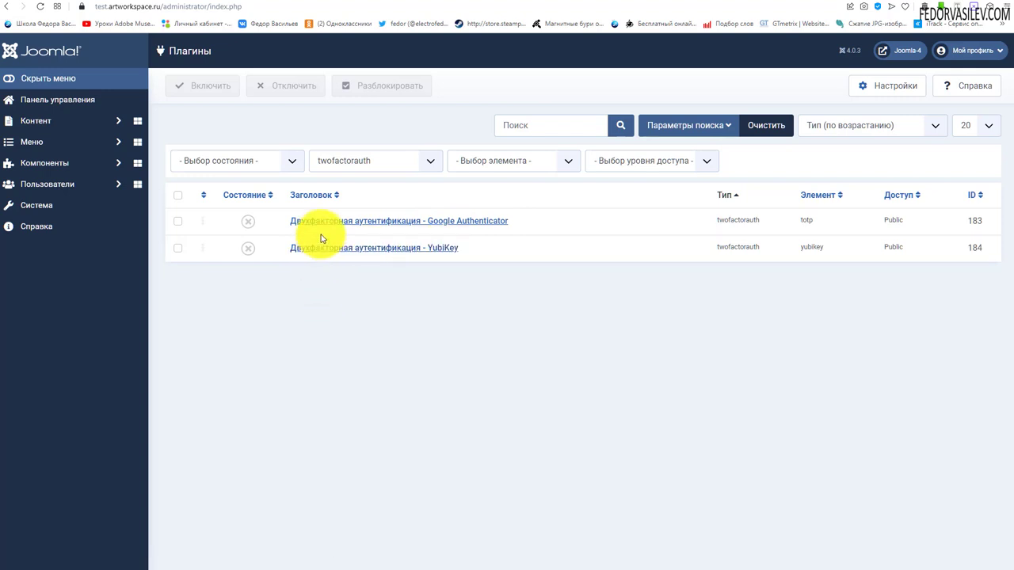
- Edit the Google Authenticator plugin: set Status to Enabled and keep Site Section on Administrator
left_click_drag(530, 226, 420, 224)
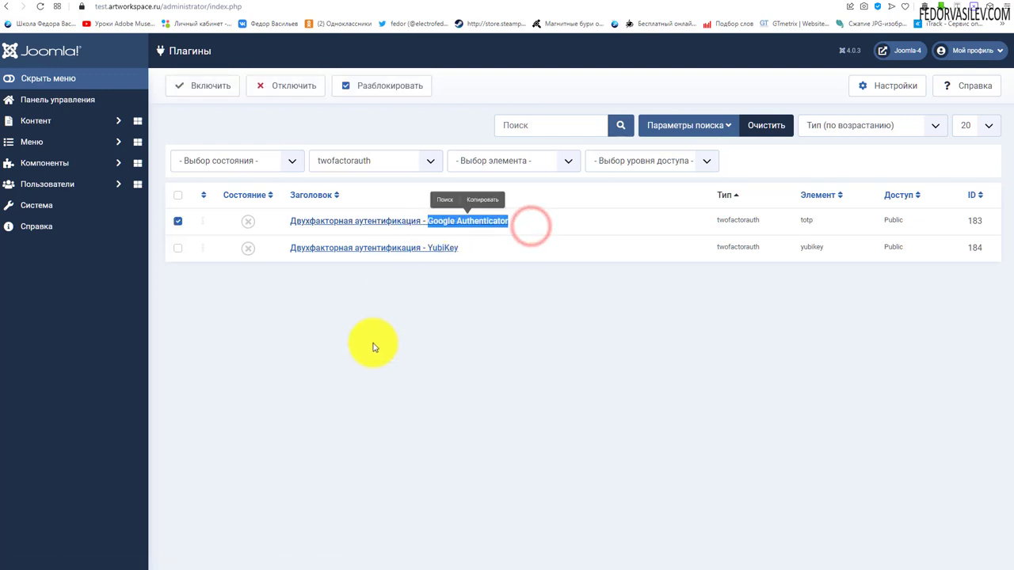
left_click(350, 225)
left_click(351, 222)
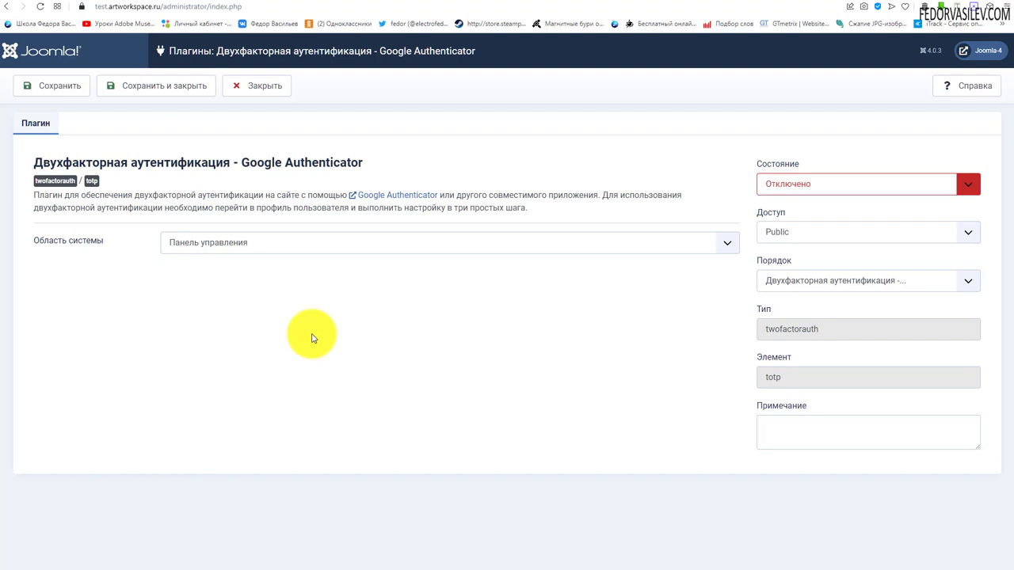
left_click(806, 187)
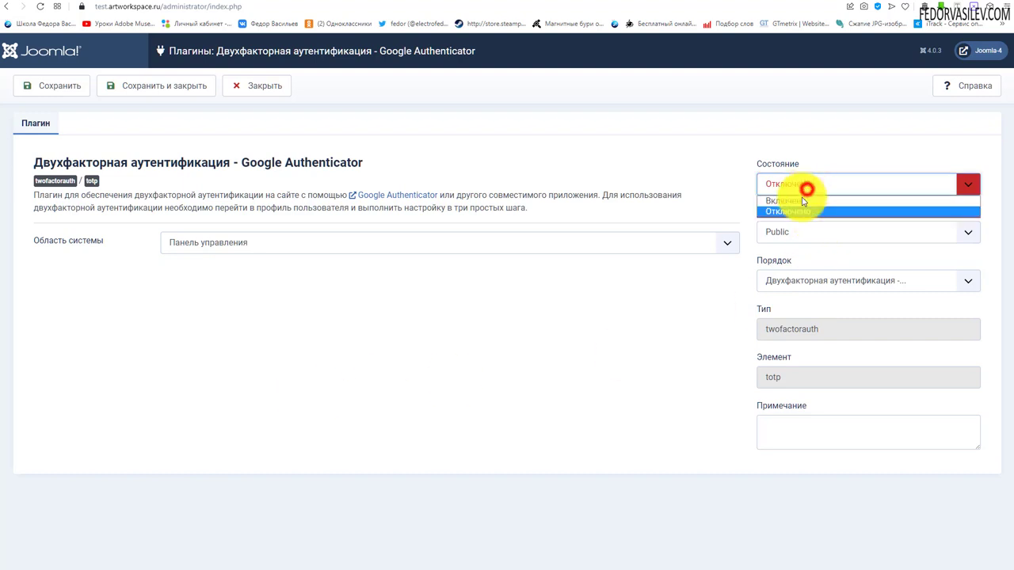
left_click(794, 202)
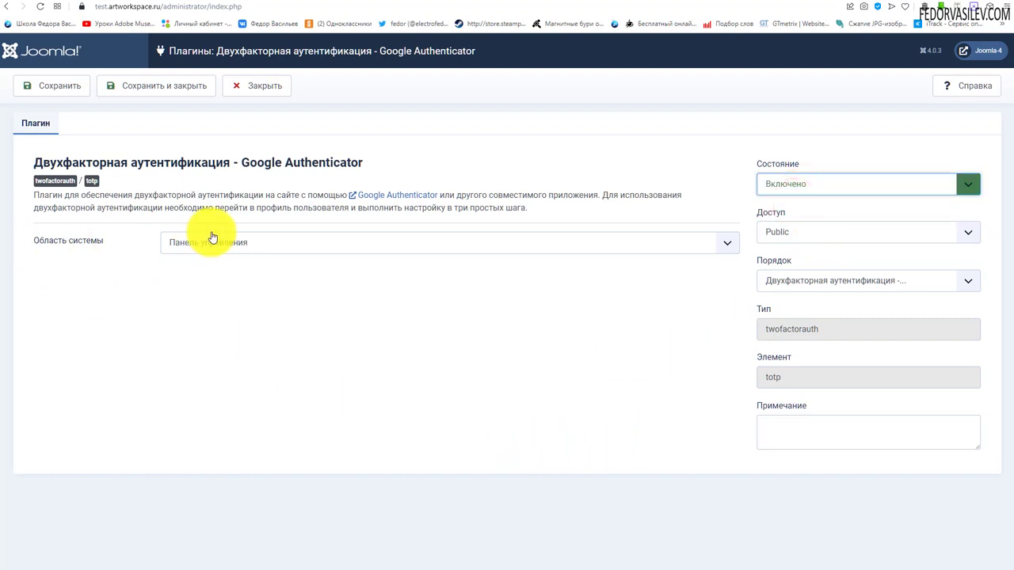
left_click(219, 247)
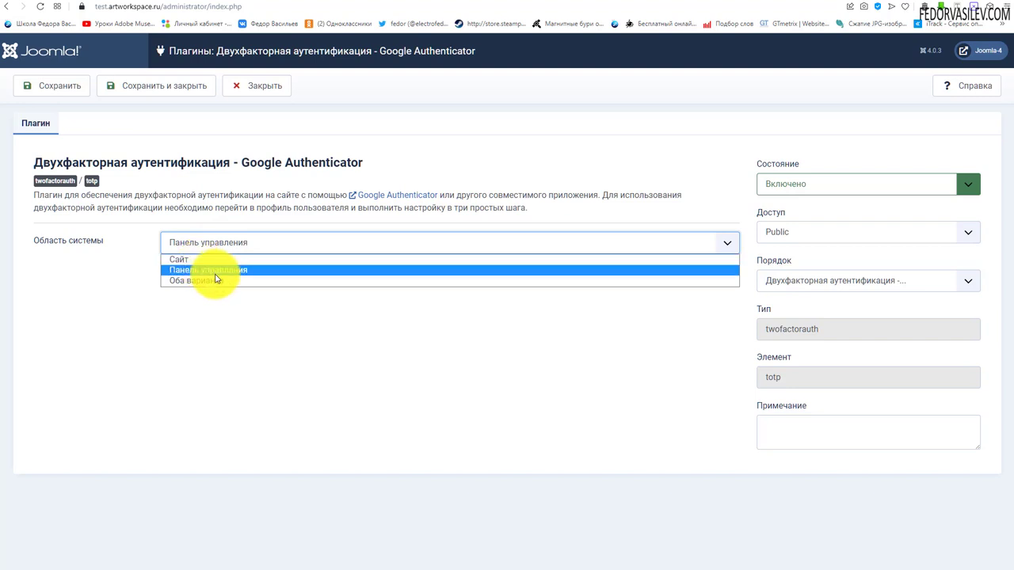
left_click(220, 272)
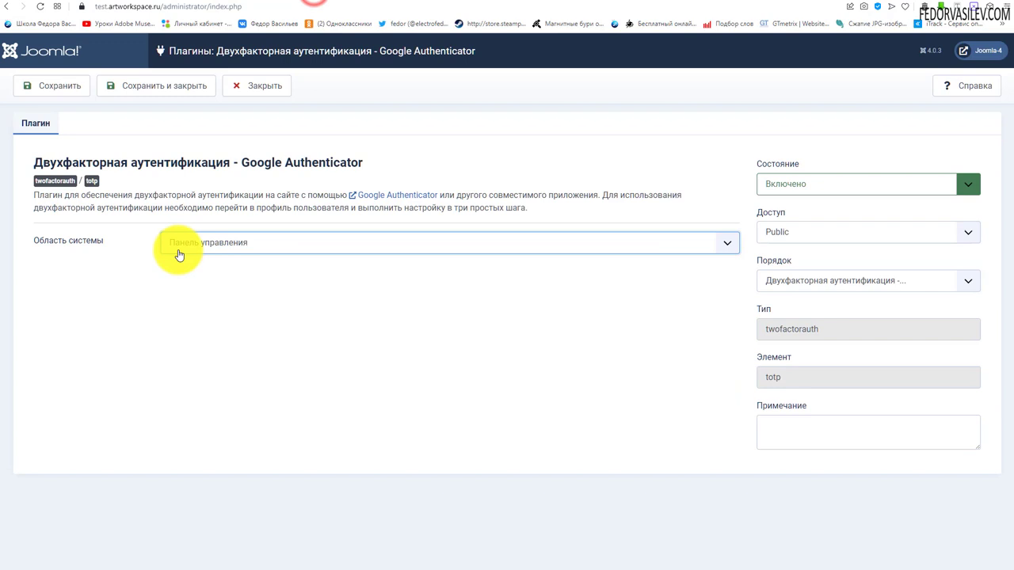
- Confirm Administrator as the two-factor Site Section and Save & Close the plugin
left_click(179, 248)
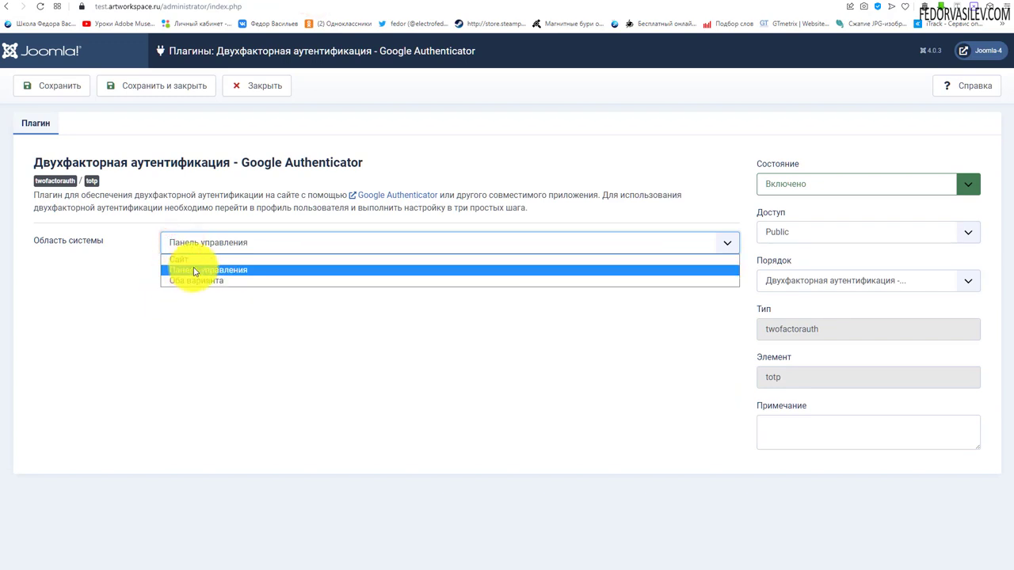
left_click(193, 269)
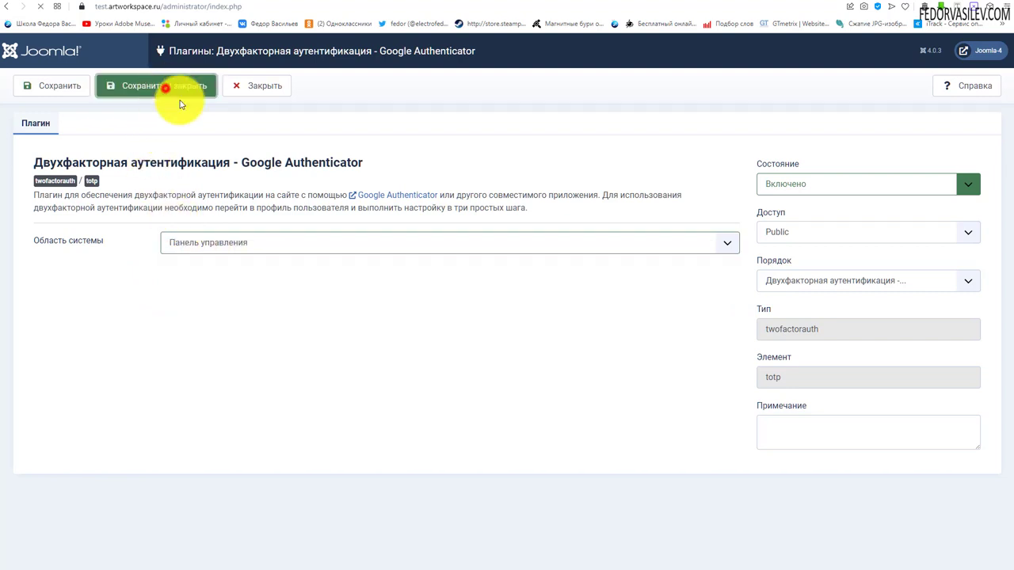
left_click(164, 86)
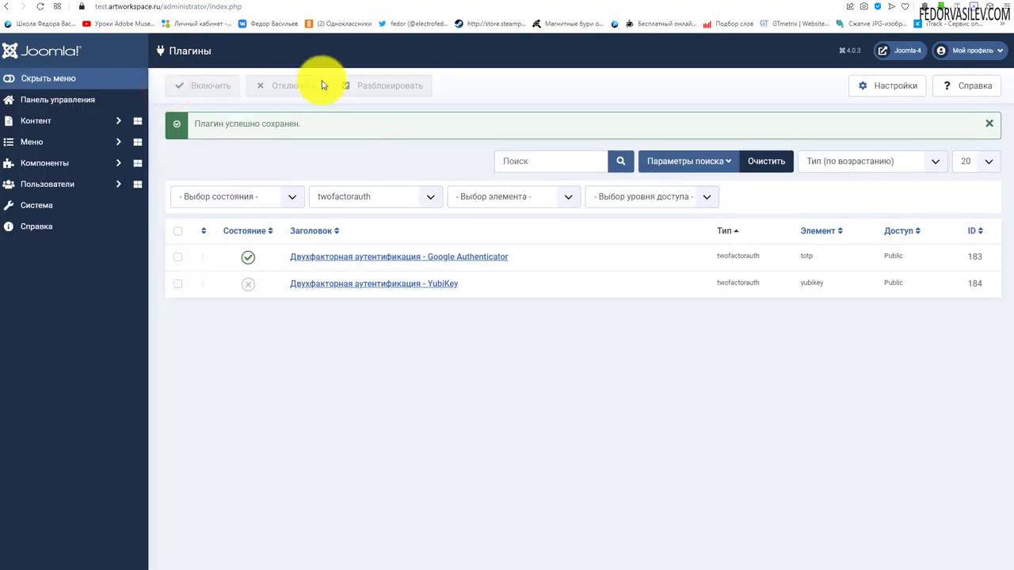
- Log out of the administrator and log back in with the secret code left blank
left_click(989, 48)
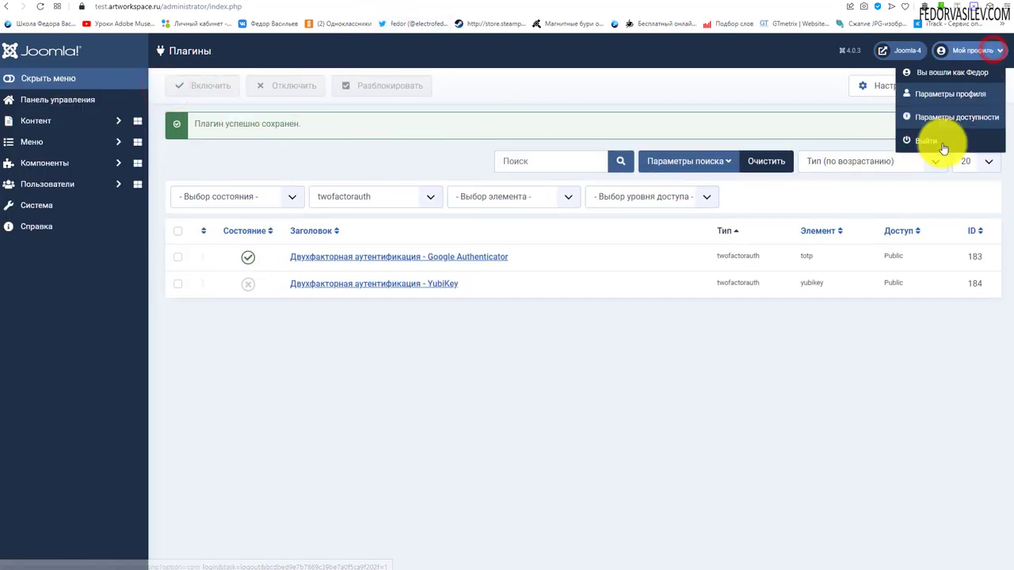
left_click(937, 149)
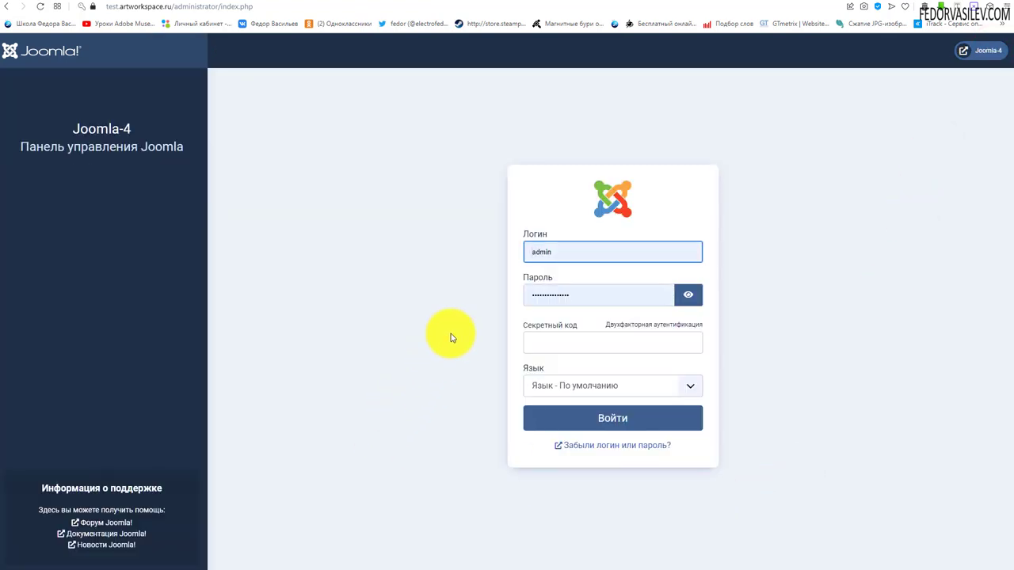
left_click(536, 343)
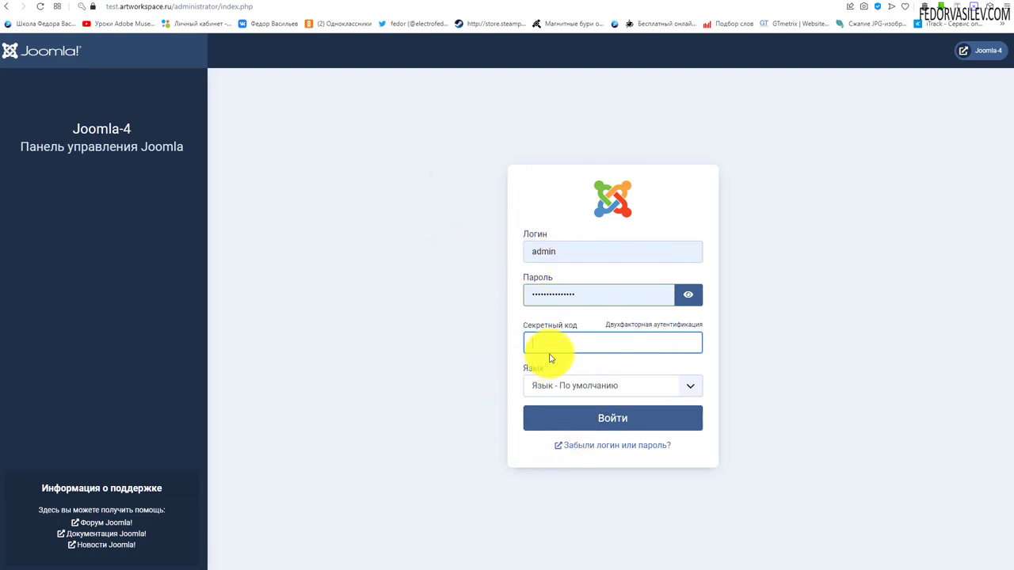
left_click(571, 407)
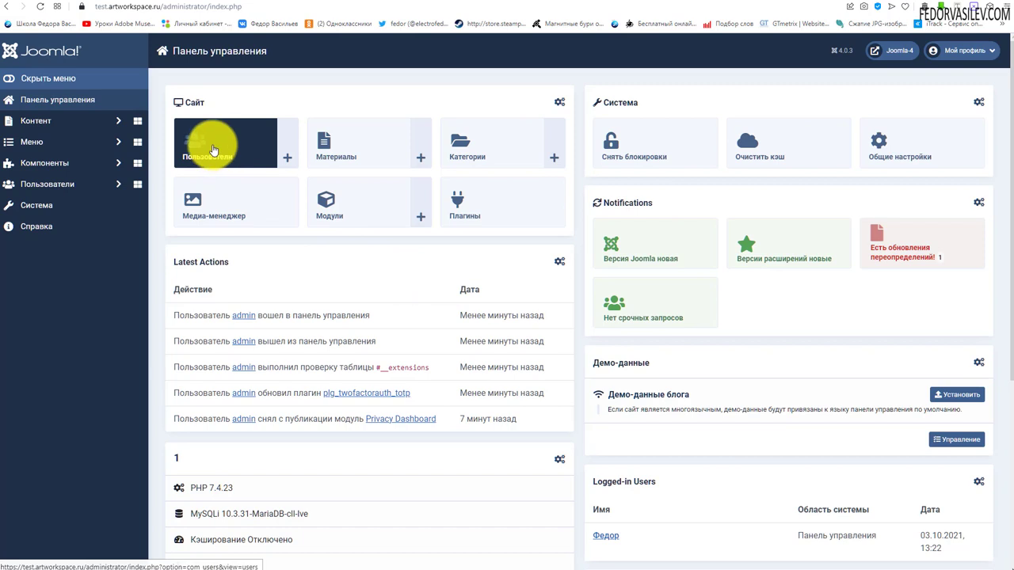
- Open the Users list and edit the admin user's profile
left_click(210, 143)
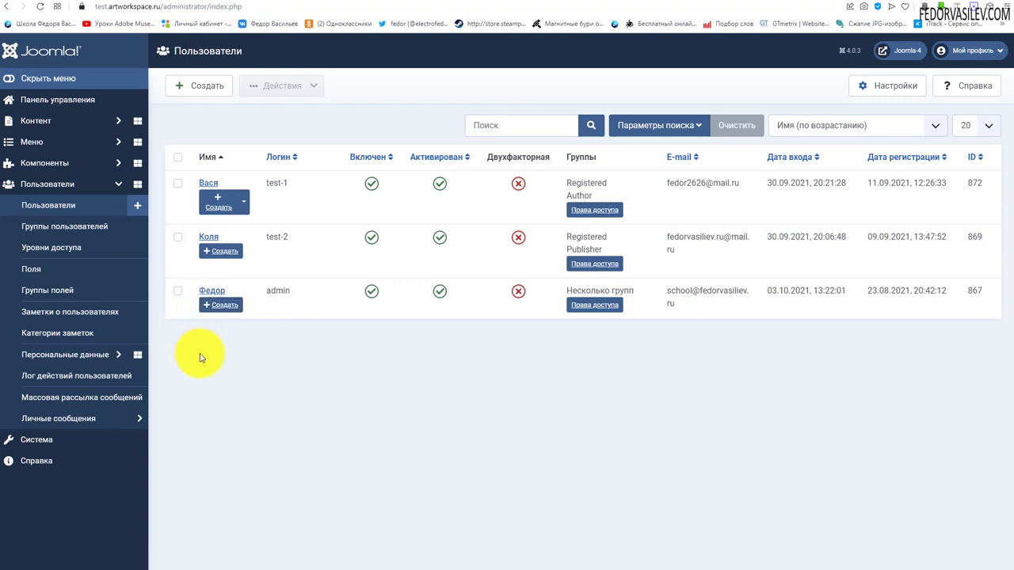
mouse_move(479, 317)
left_mouse_down()
mouse_move(478, 136)
mouse_move(557, 314)
left_mouse_up()
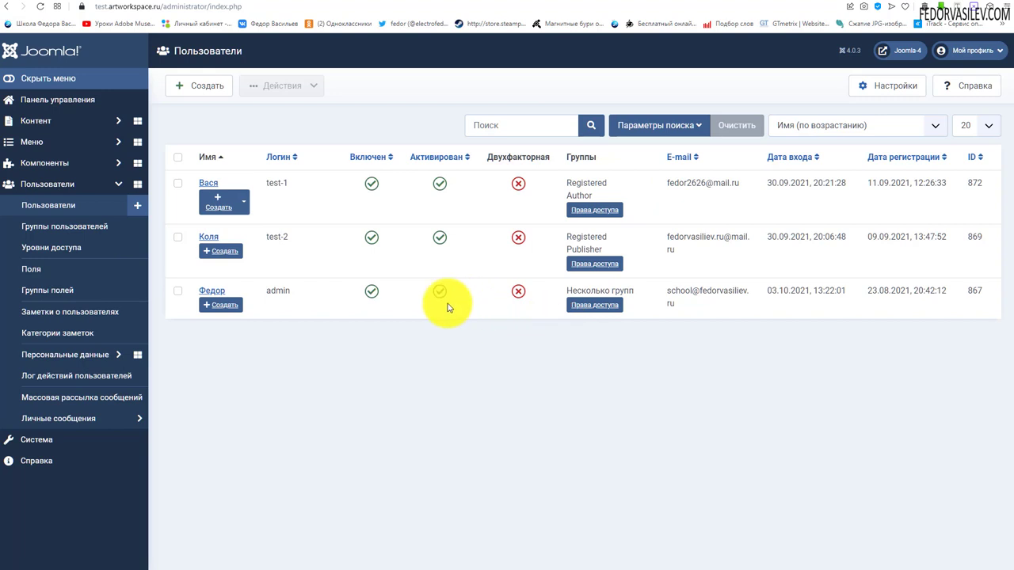
left_click(212, 290)
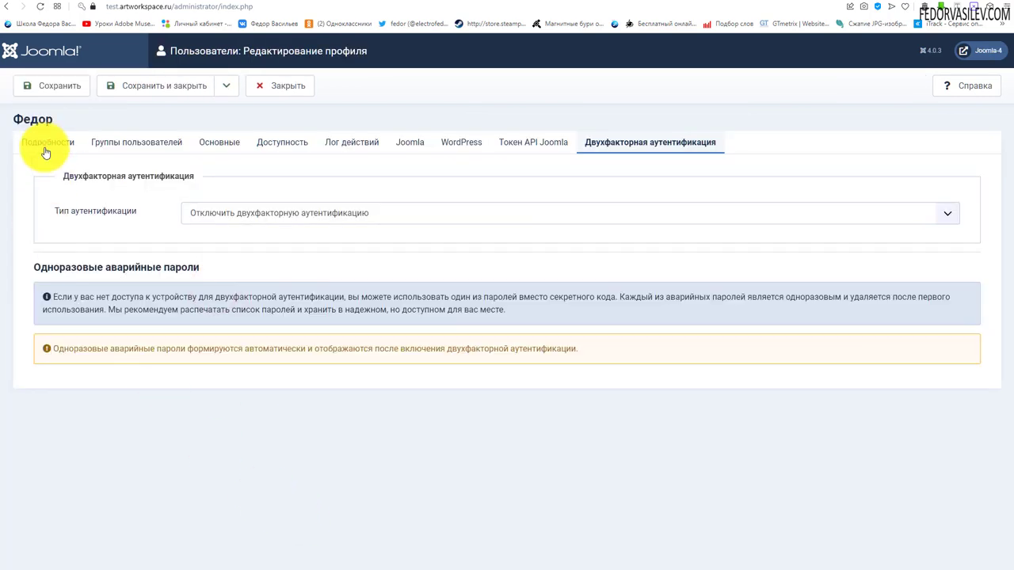
- Set the profile's two-factor Authentication Type to Google Authenticator, revealing the access key and QR code
left_click(45, 145)
scroll(113, 287, "down", 3)
scroll(113, 286, "up", 3)
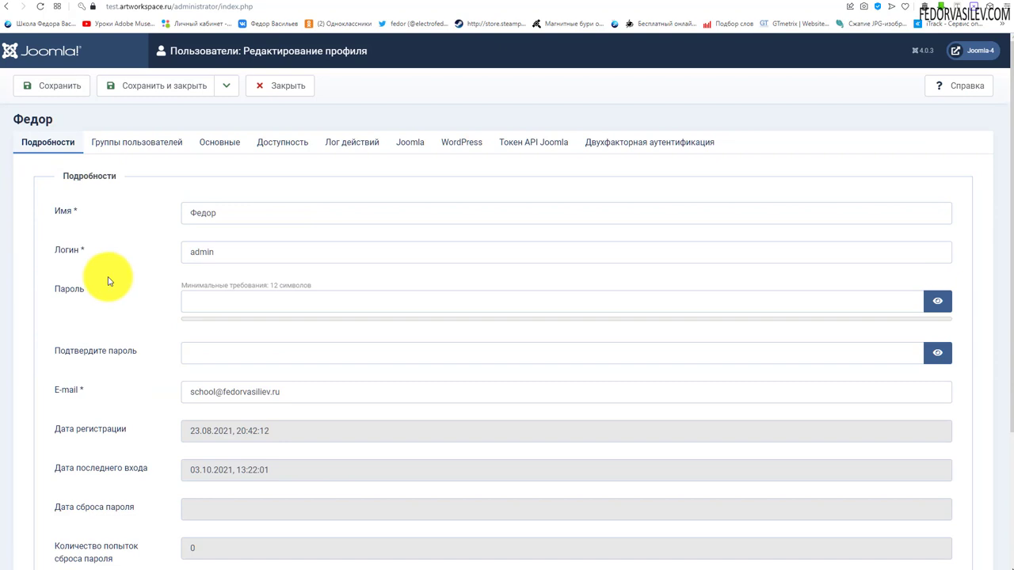
left_click(637, 149)
left_click(188, 215)
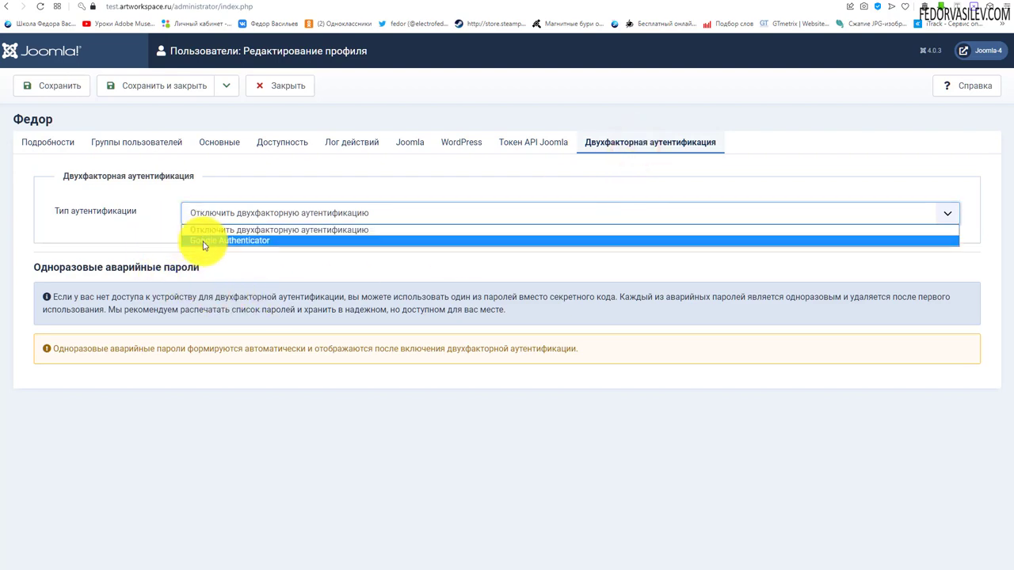
left_click(203, 242)
scroll(203, 245, "down", 5)
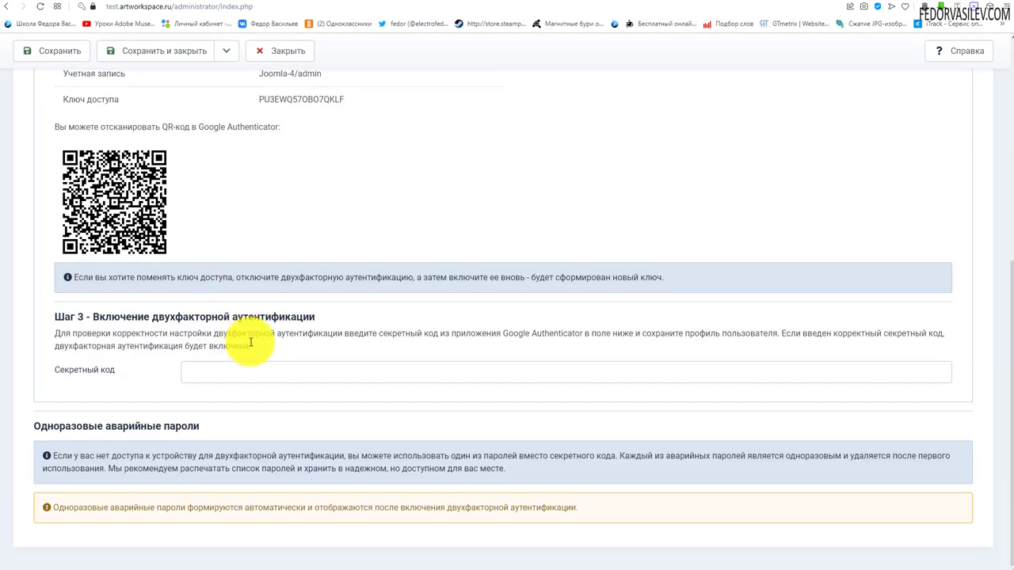
scroll(250, 342, "up", 4)
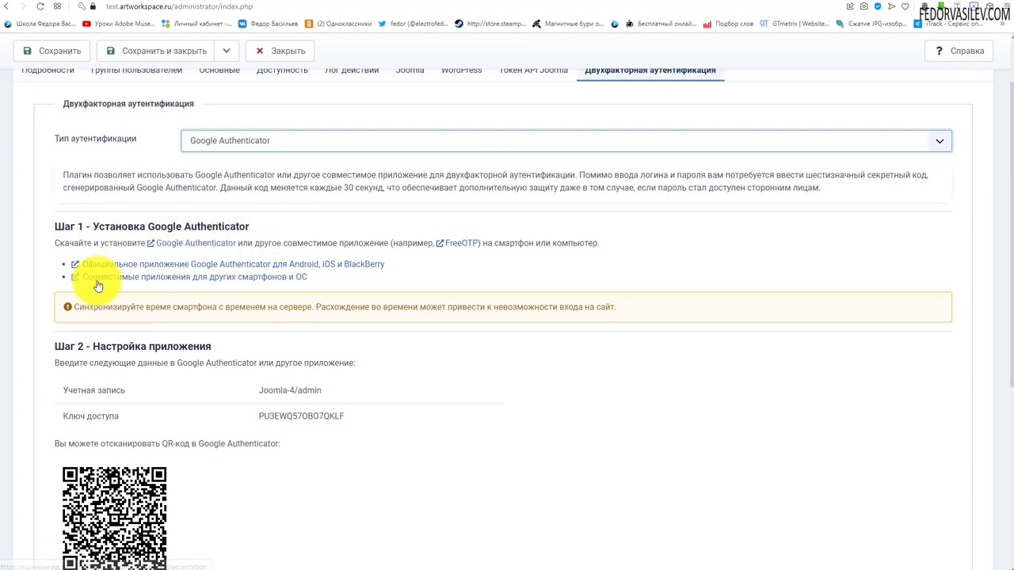
- Follow the help article's official app and Install Google Authenticator links to Google Play
left_click(248, 268)
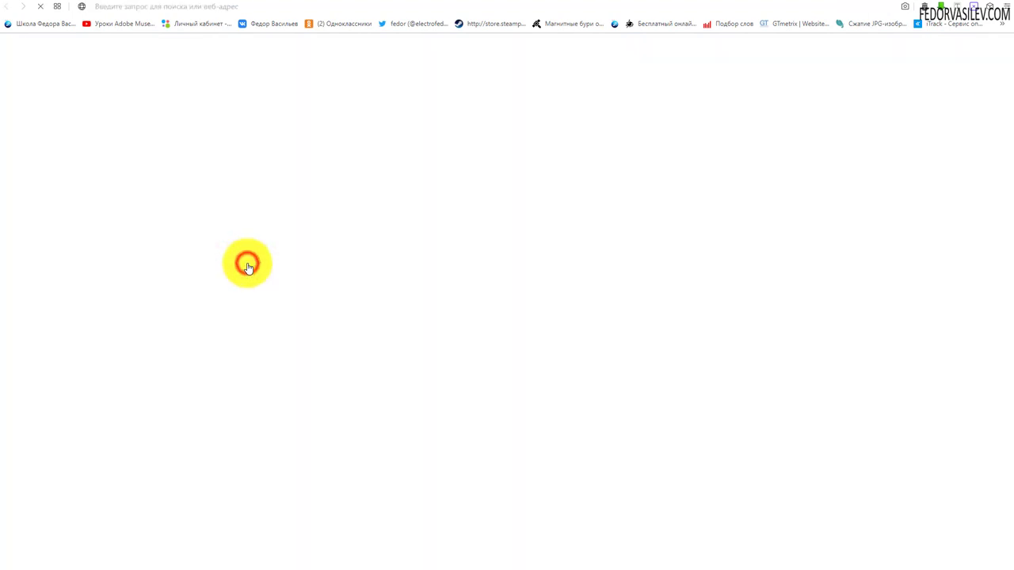
scroll(238, 281, "down", 3)
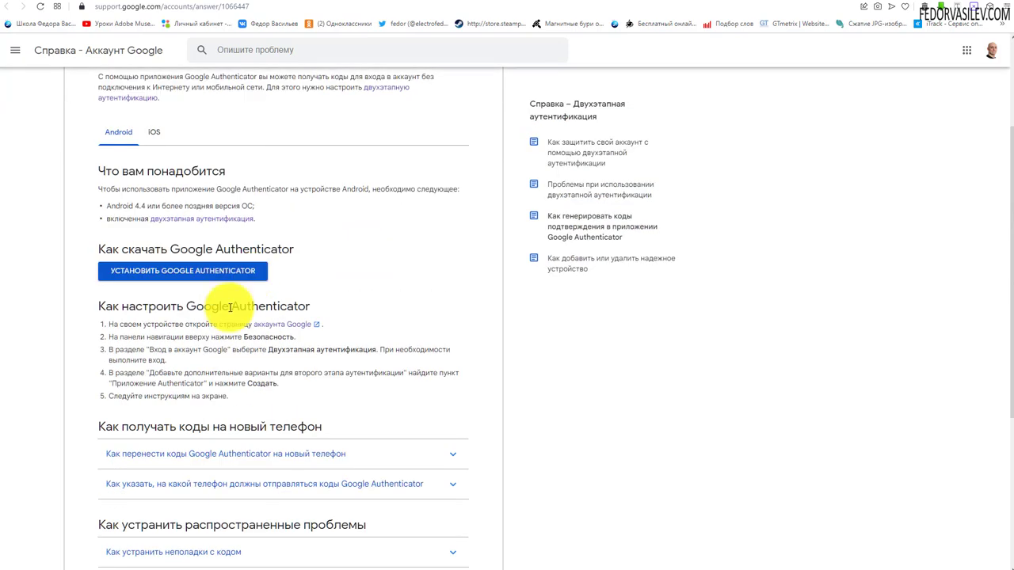
left_click(140, 277)
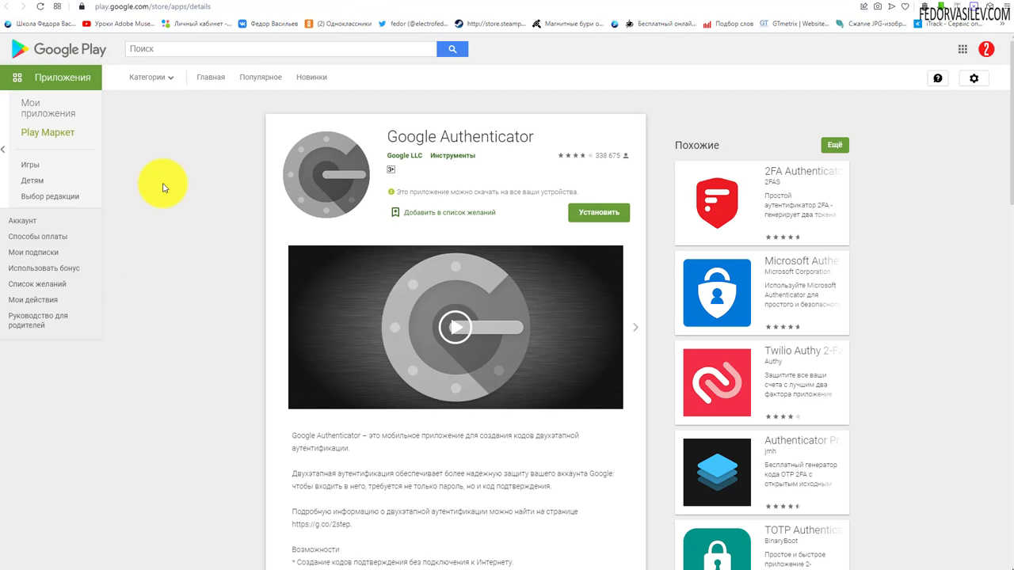
- Install Google Authenticator from Google Play onto the chosen phone and dismiss the confirmation
scroll(251, 168, "down", 2)
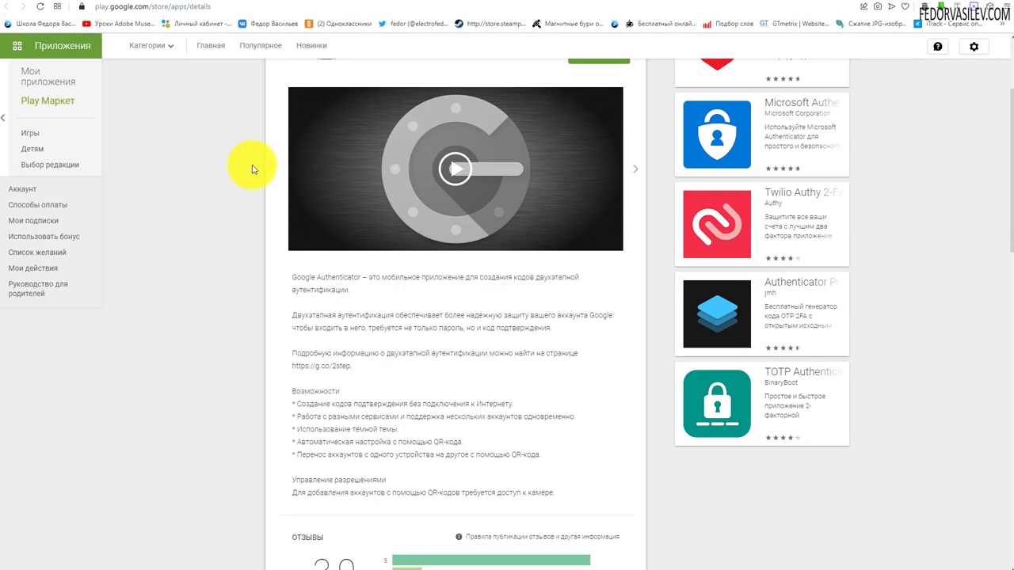
scroll(261, 290, "up", 2)
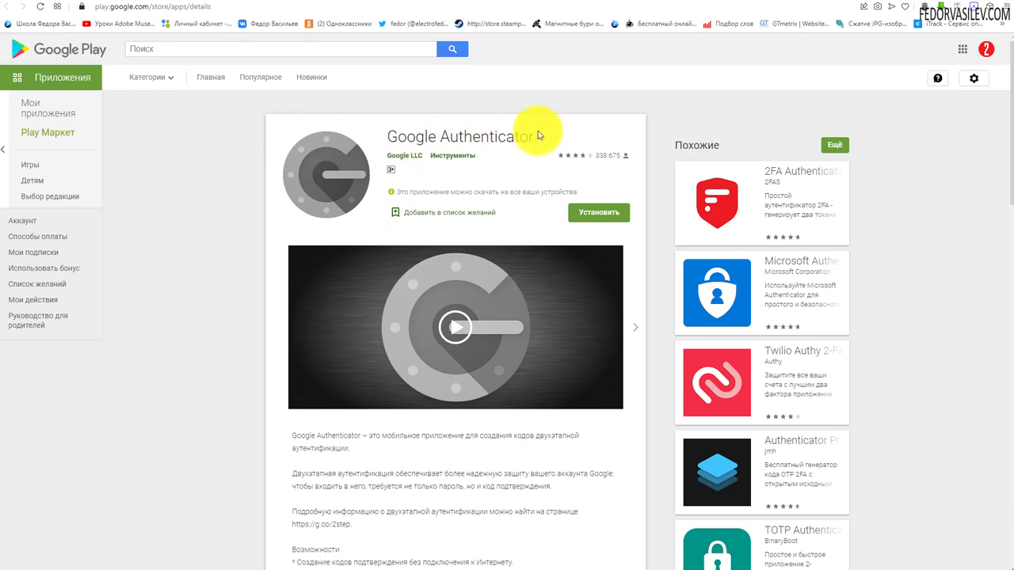
scroll(550, 217, "down", 5)
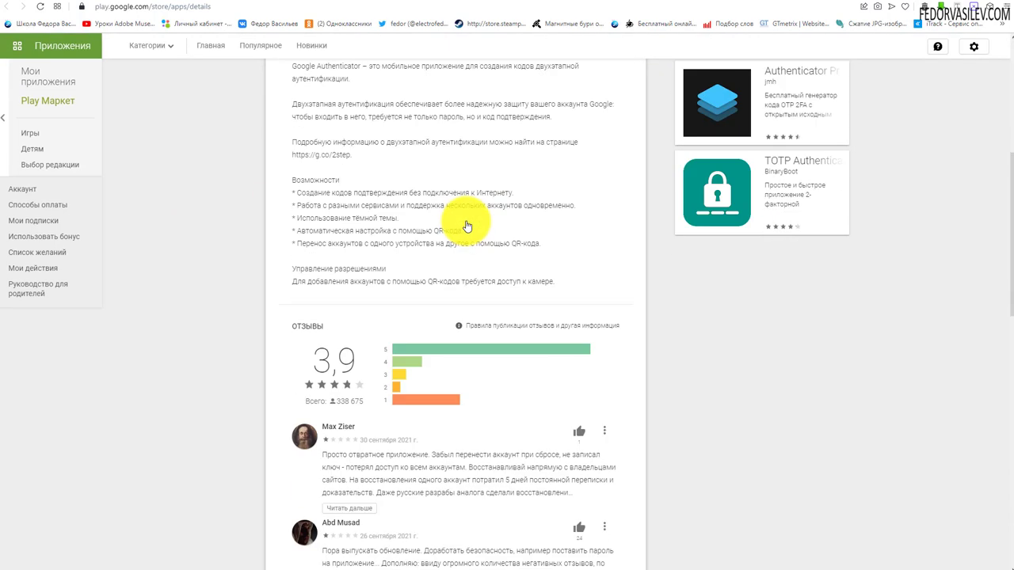
scroll(468, 227, "up", 5)
left_click(582, 212)
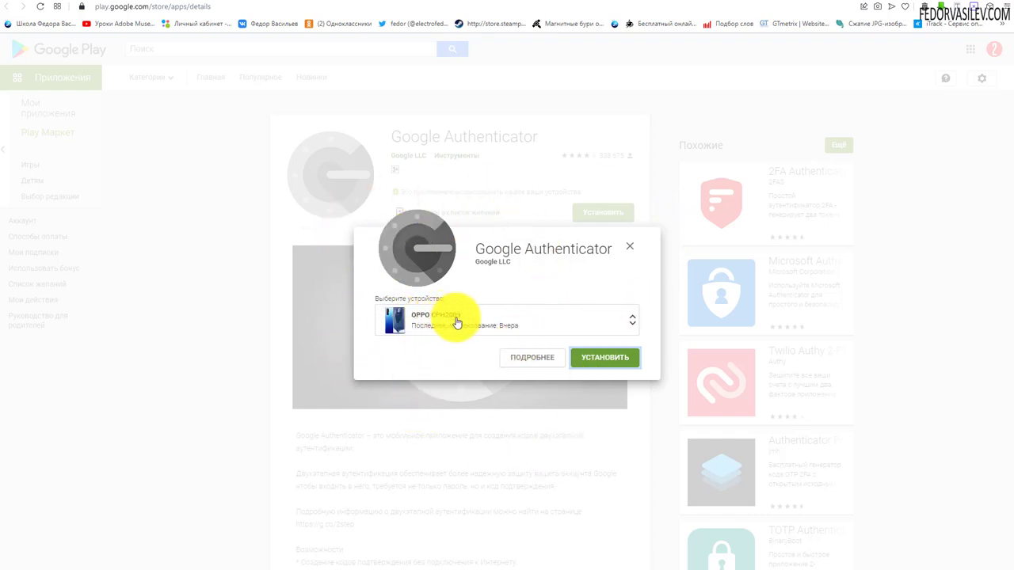
left_click(608, 364)
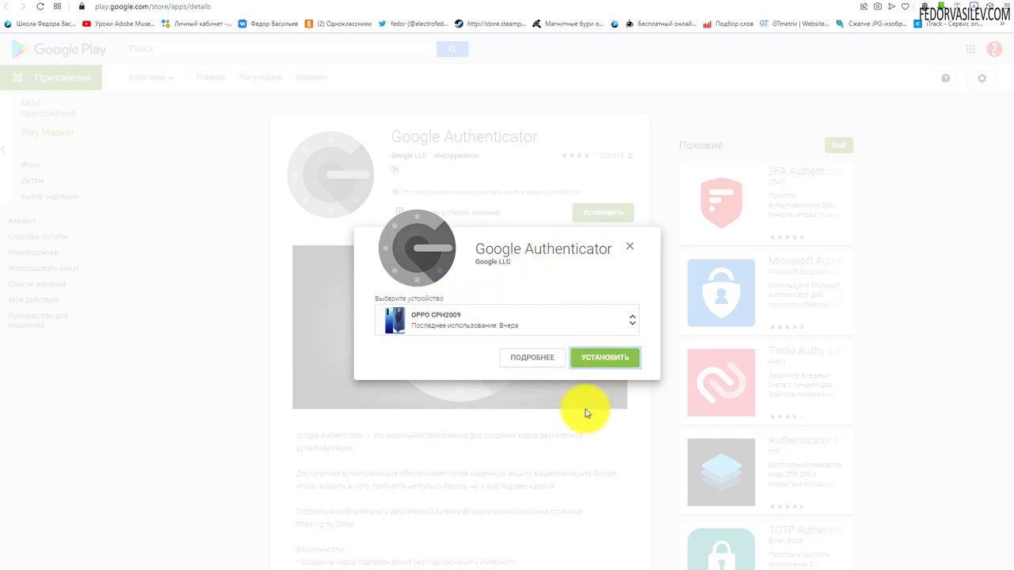
left_click(601, 356)
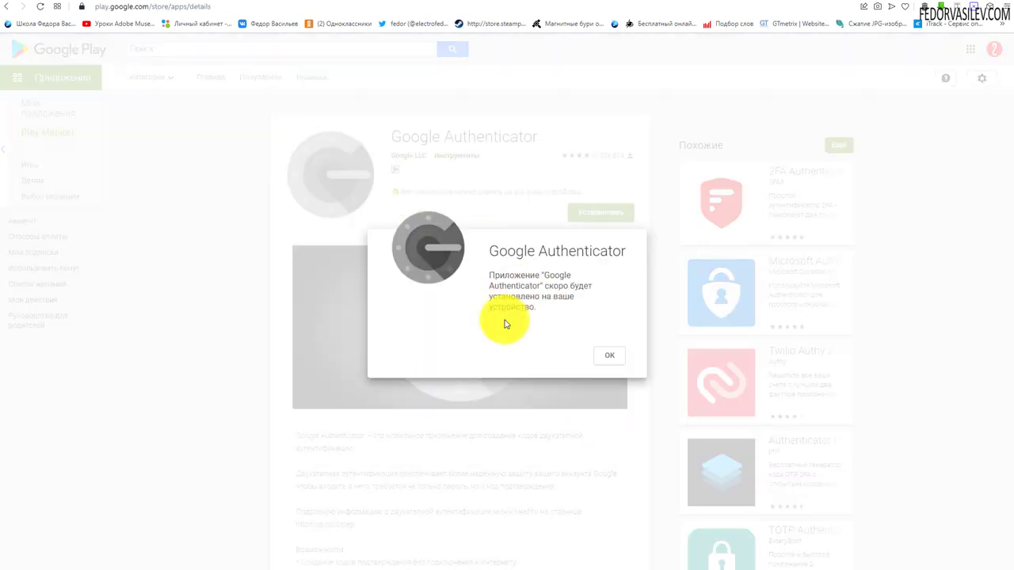
left_click(609, 356)
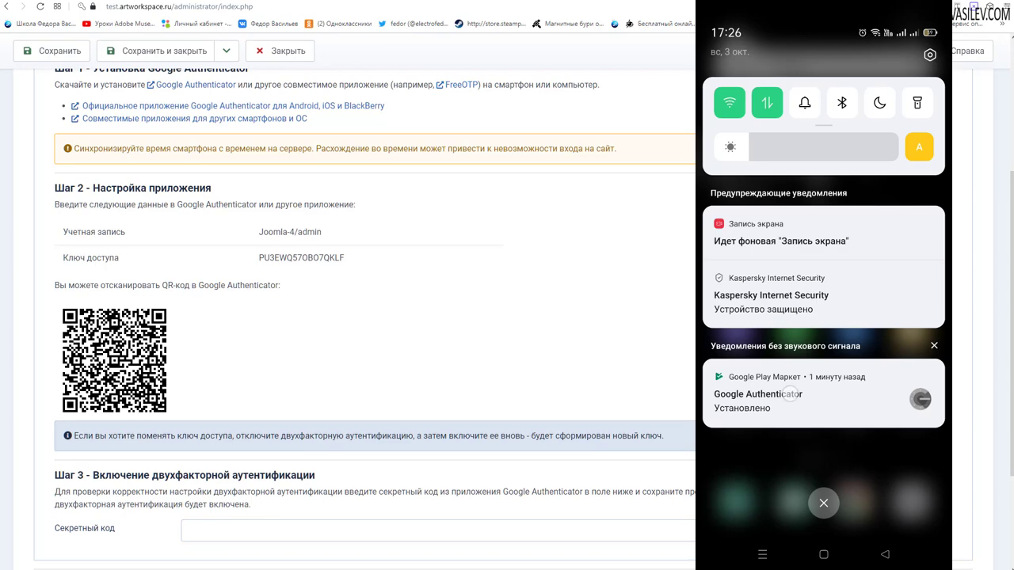
- Launch Google Authenticator on the phone from its notification and tap Начать to start adding an account
left_click(789, 393)
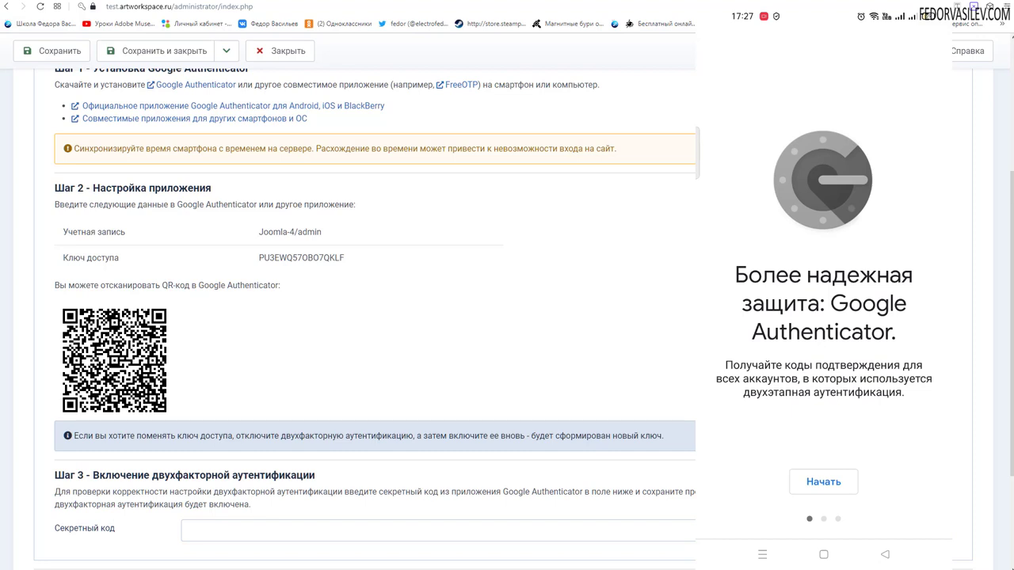
left_click(824, 482)
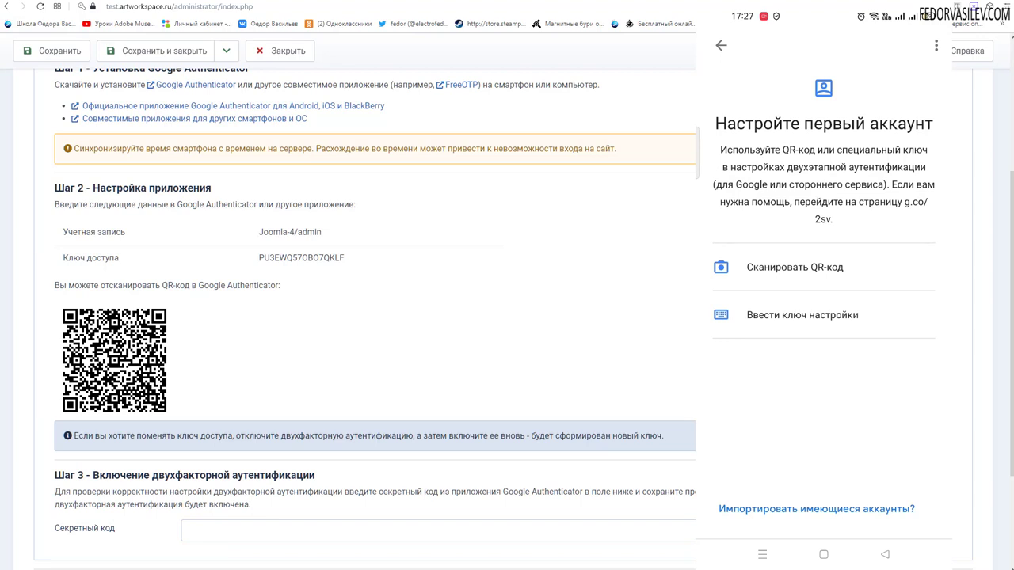
scroll(527, 249, "down", 2)
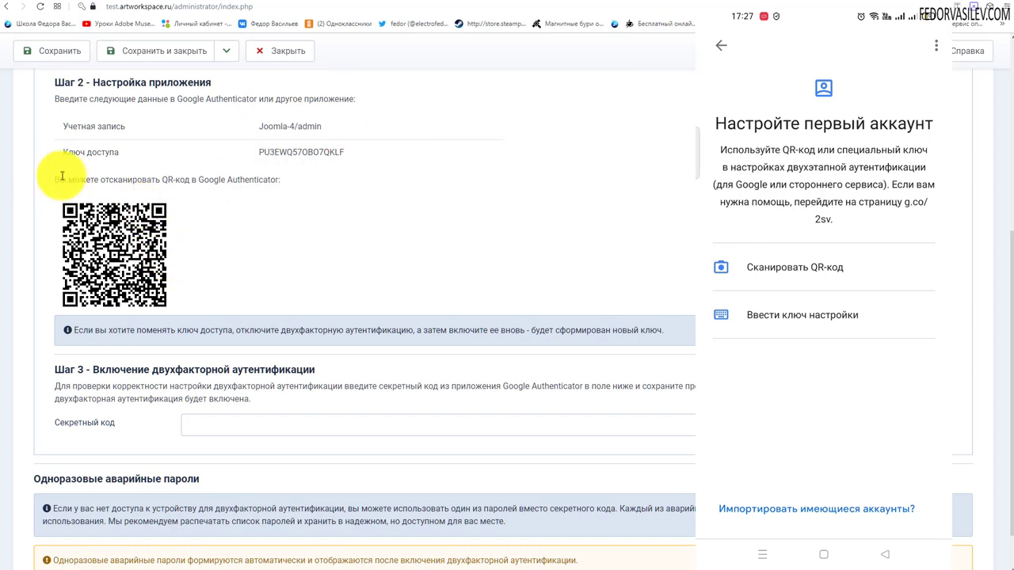
- Select the entire access key in the two-factor setup for entry into Google Authenticator
scroll(164, 213, "up", 1)
double_click(349, 204)
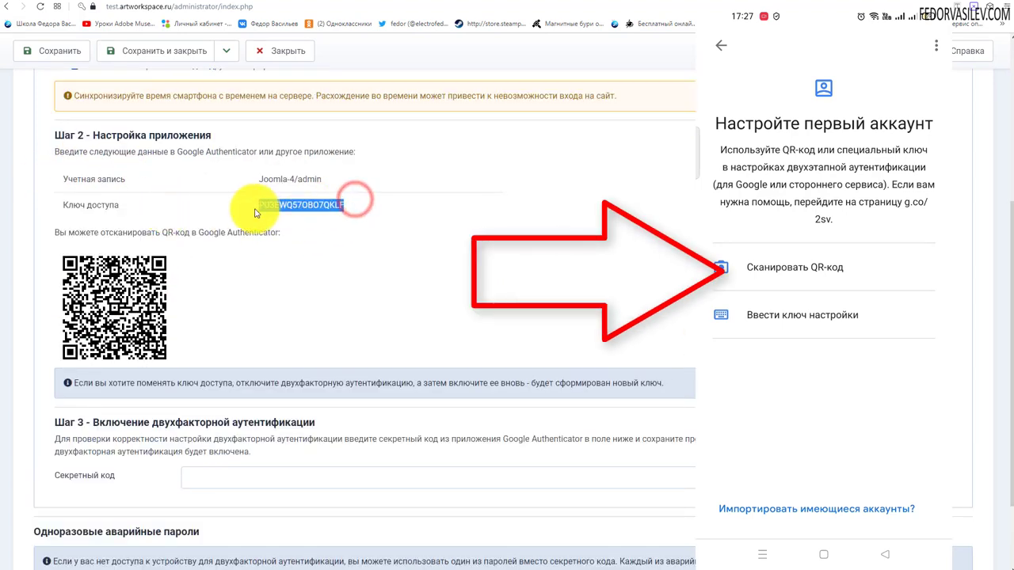
left_click(274, 247)
left_click_drag(356, 207, 260, 206)
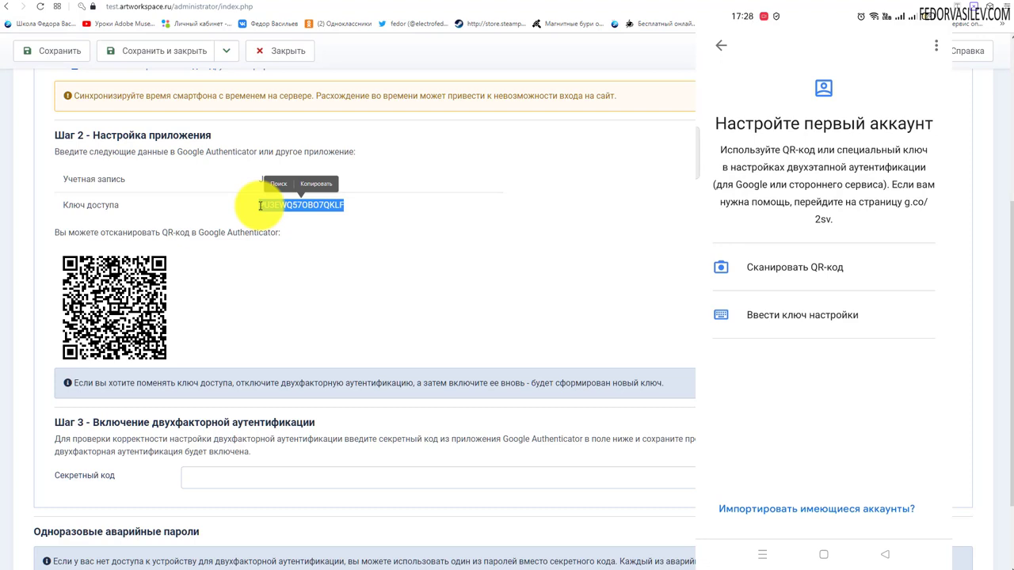
left_click_drag(348, 206, 247, 204)
left_click(216, 206)
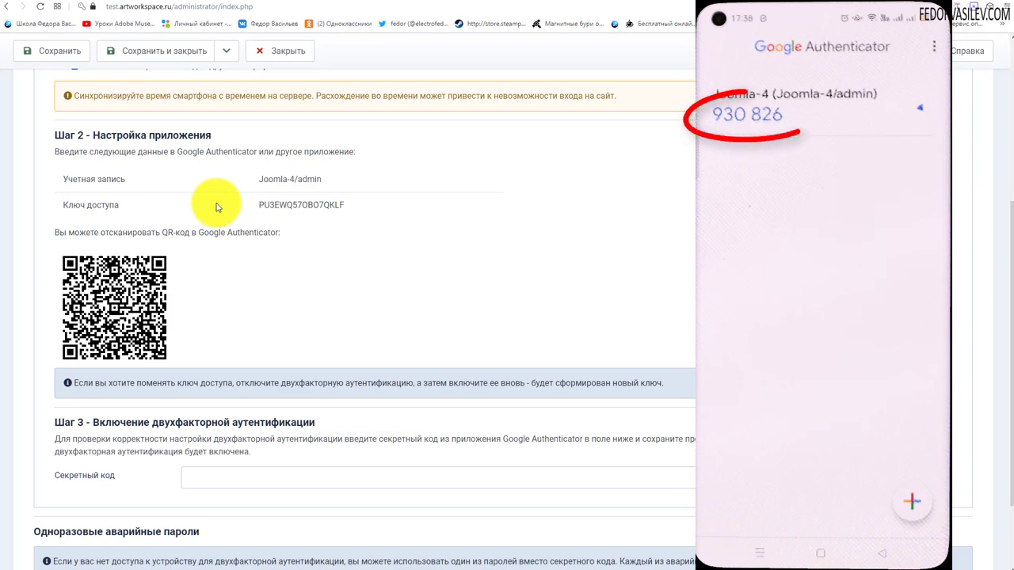
- Type the current Google Authenticator code into the Step 3 Секретный код field
scroll(186, 316, "down", 1)
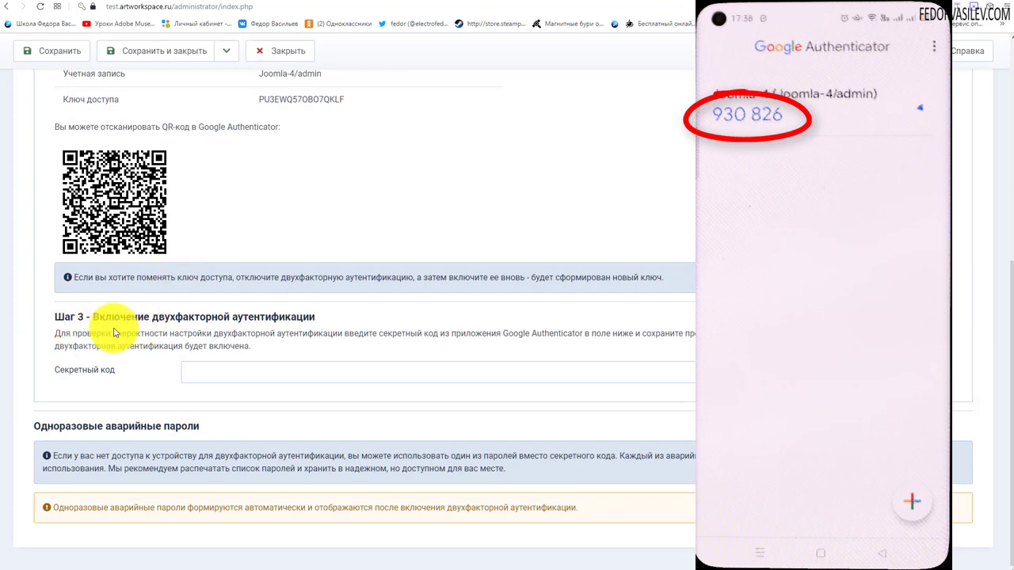
left_click(244, 378)
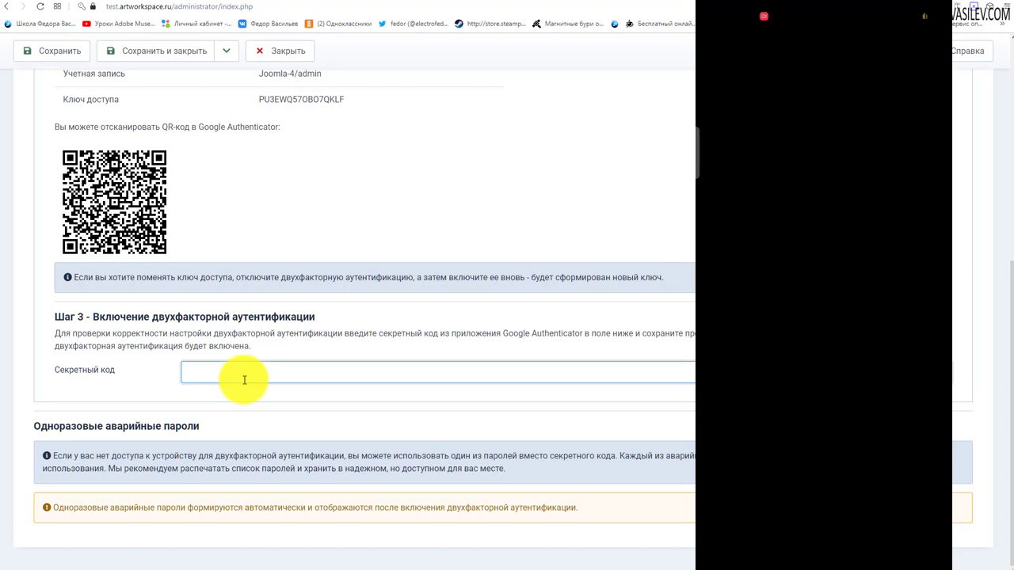
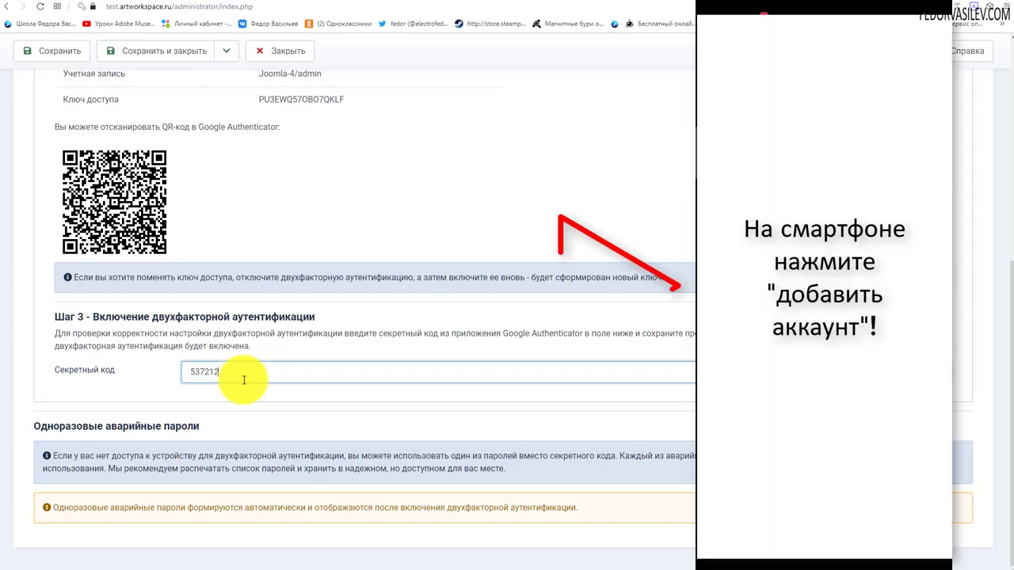
scroll(230, 324, "up", 2)
scroll(225, 318, "up", 2)
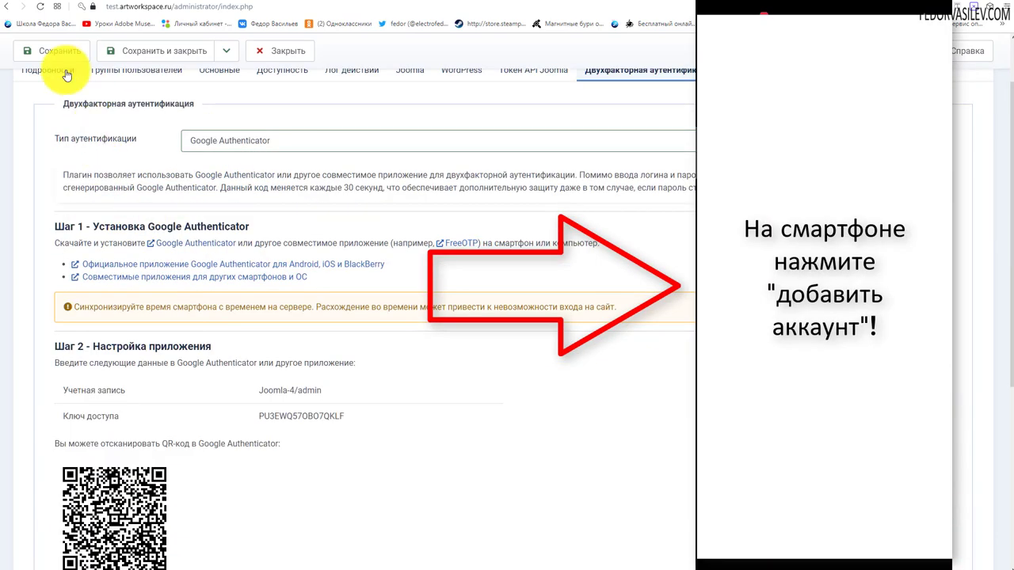
left_click(48, 51)
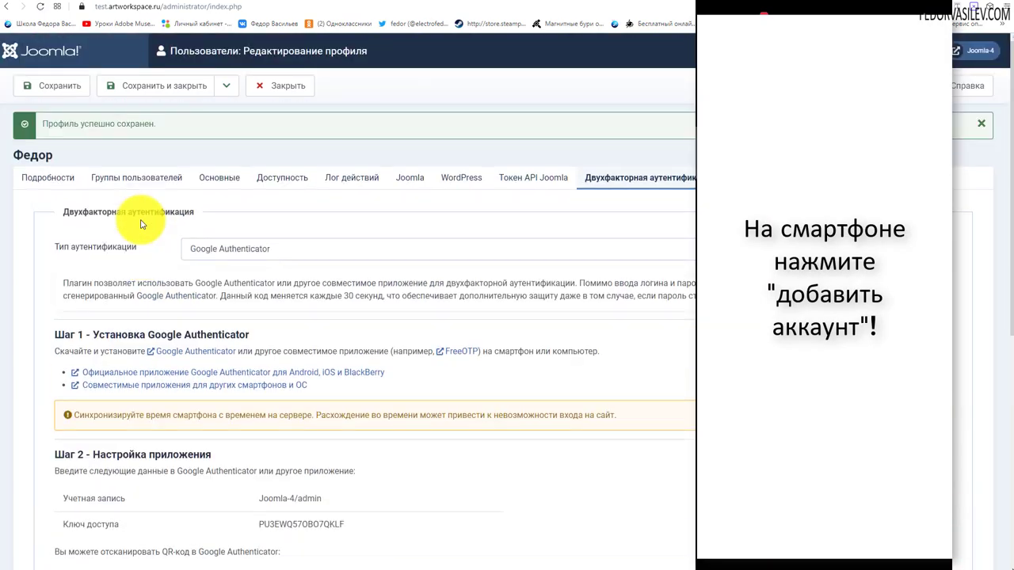
scroll(208, 267, "down", 2)
scroll(206, 333, "up", 2)
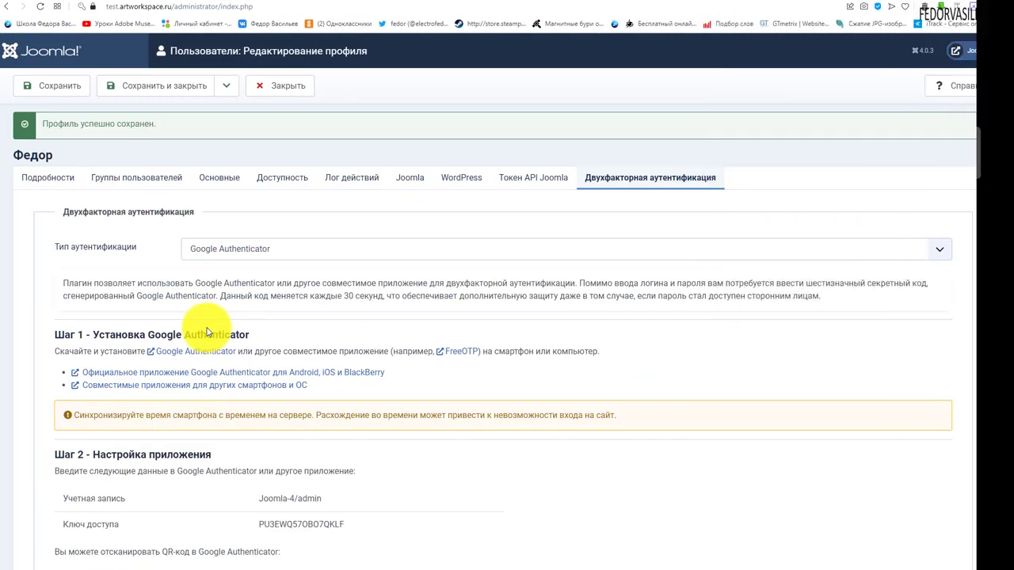
scroll(293, 374, "down", 5)
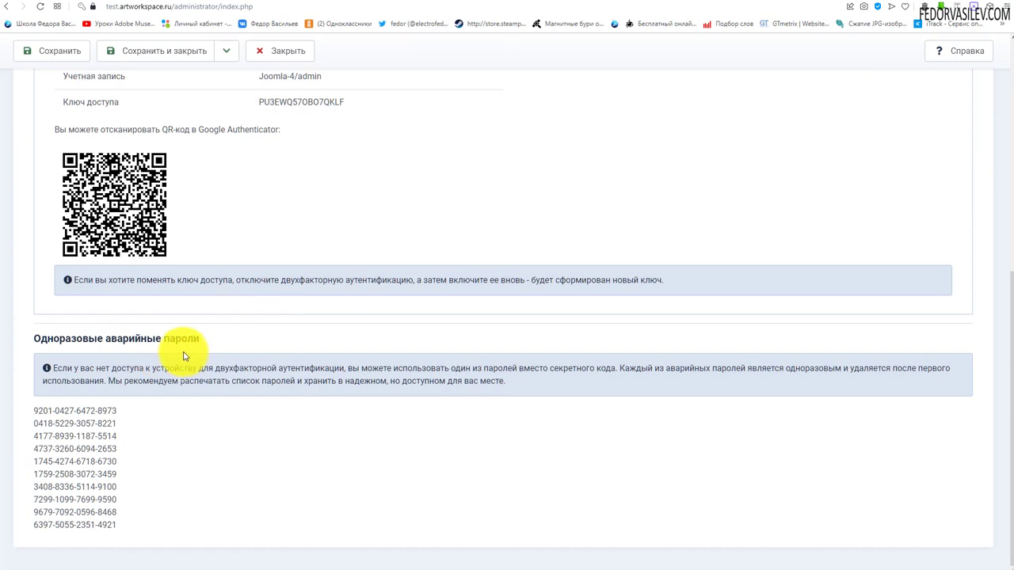
left_click_drag(119, 529, 31, 414)
left_click(131, 481)
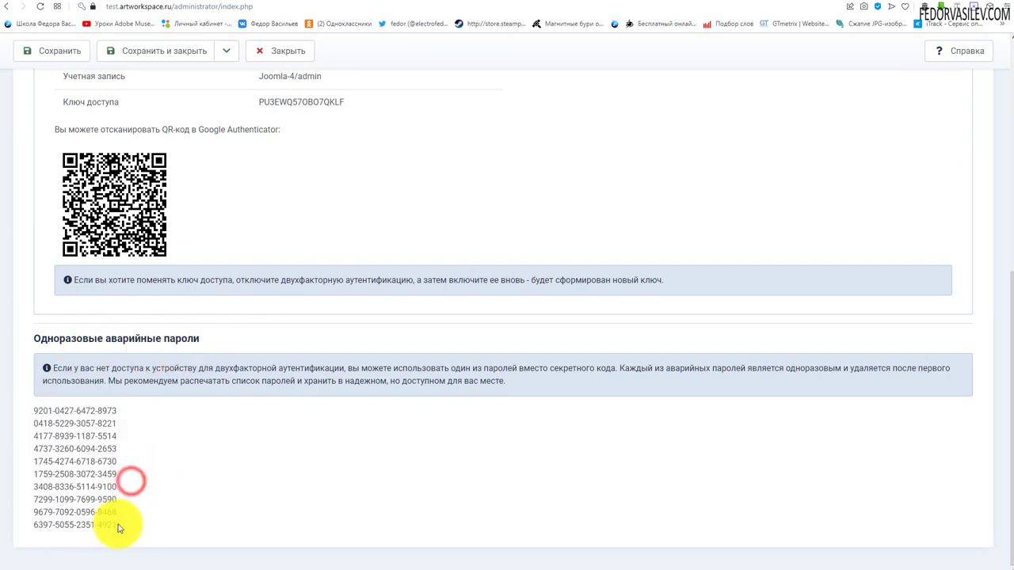
left_click_drag(121, 527, 31, 409)
left_click(142, 499)
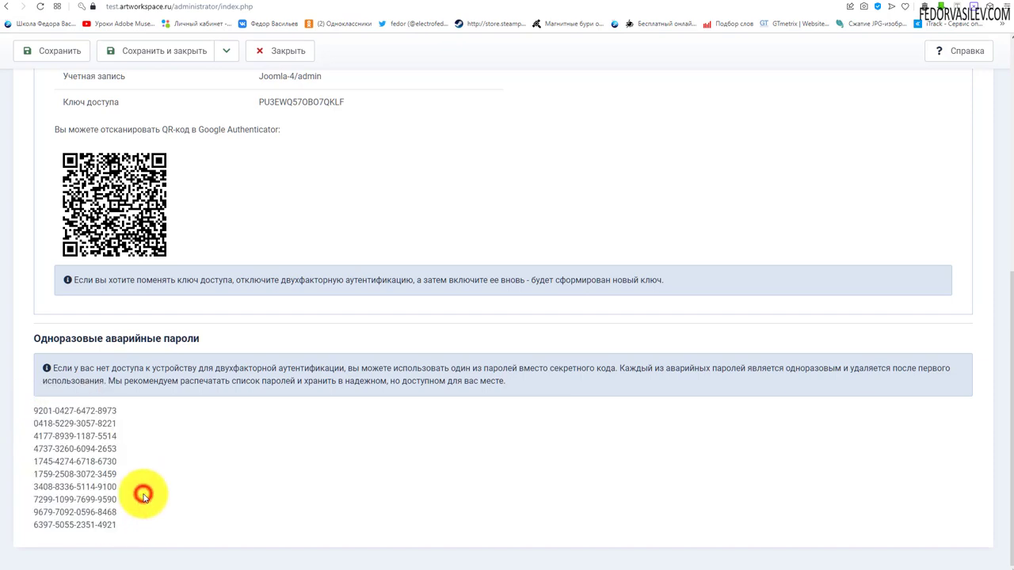
left_click_drag(506, 381, 138, 366)
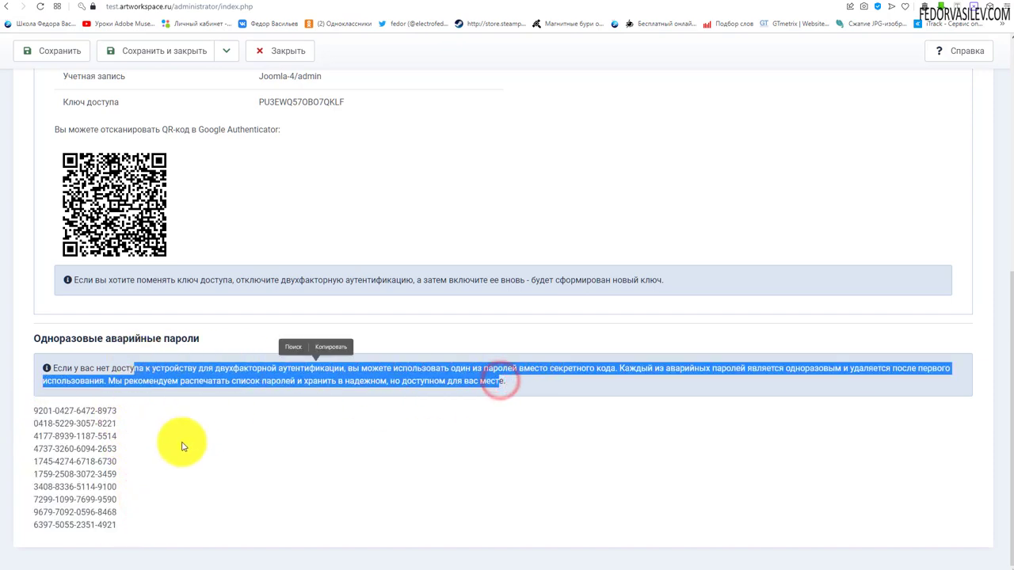
left_click(193, 436)
scroll(507, 190, "up", 2)
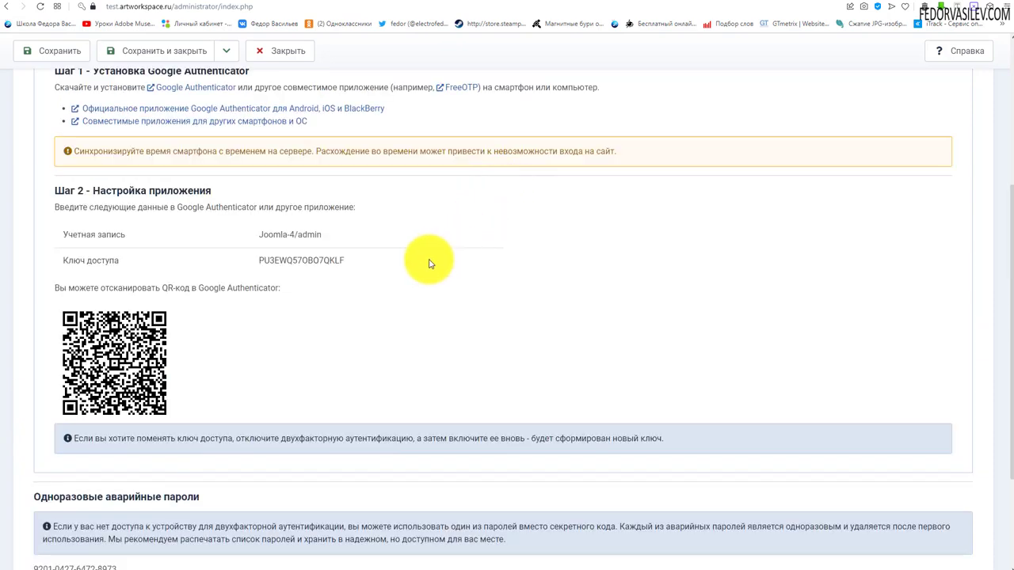
scroll(427, 260, "up", 4)
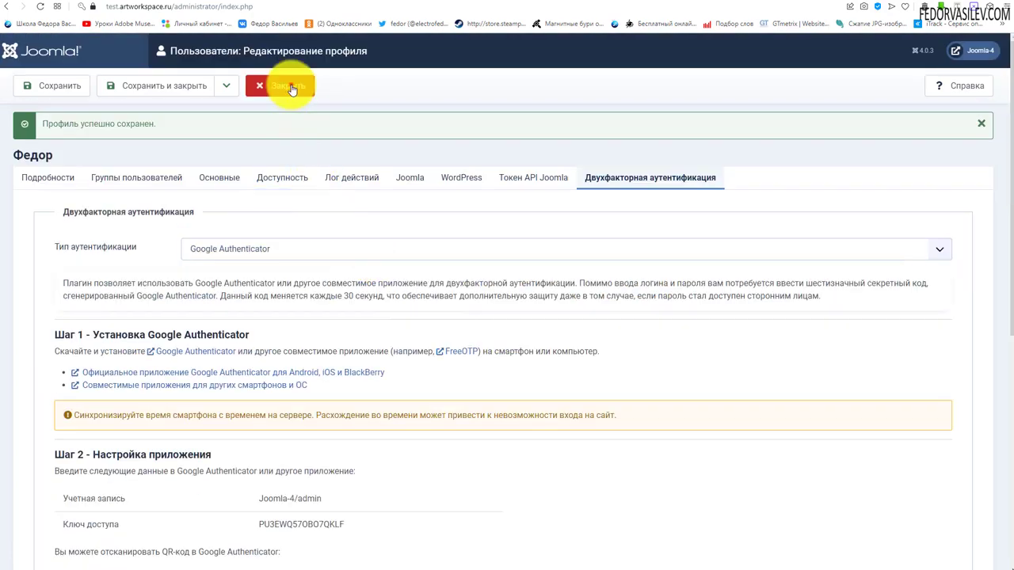
- Close the profile editor to the Users list and log out of the administrator
left_click(287, 86)
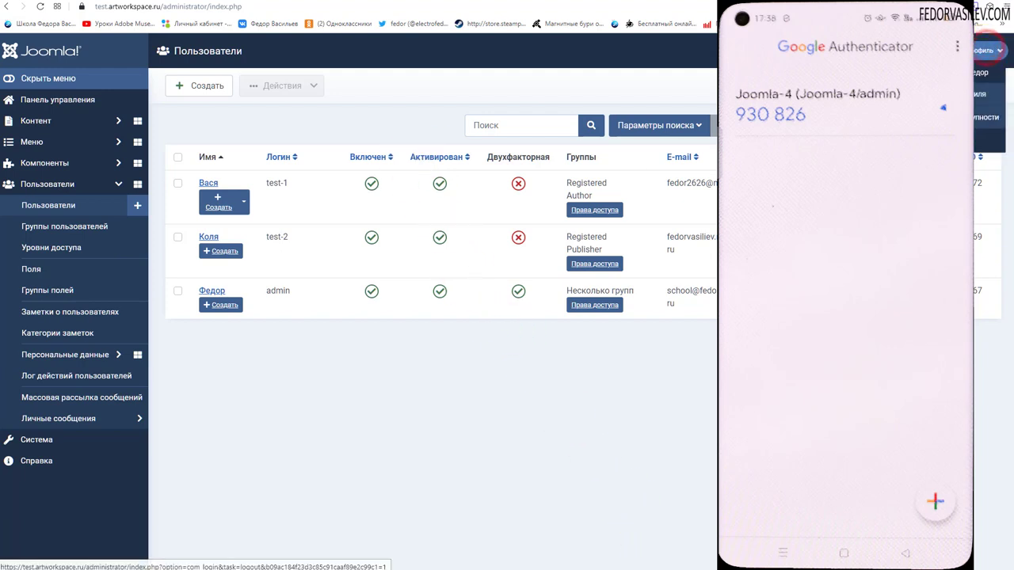
left_click(991, 147)
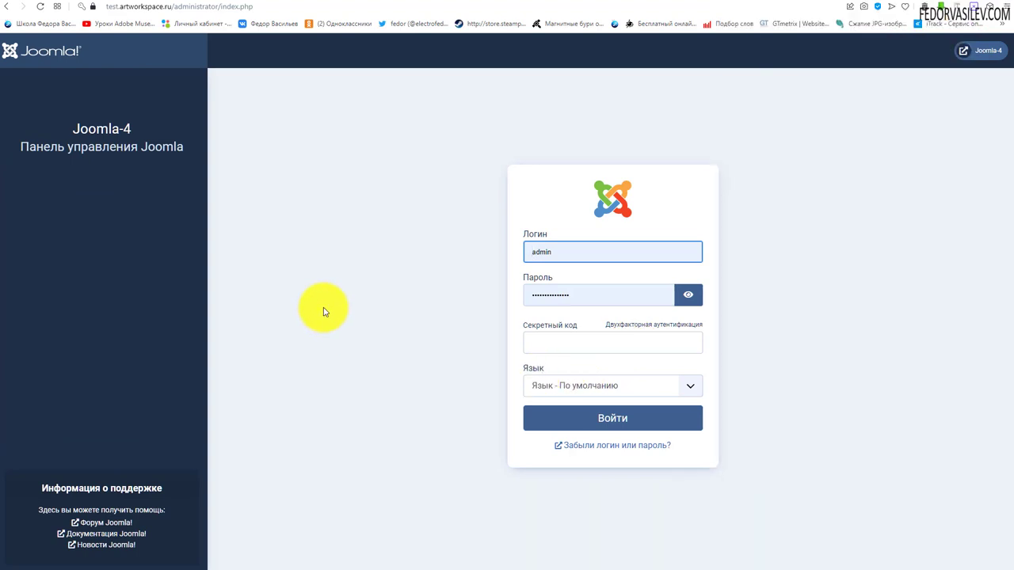
- Paste an authenticator code into the Секретный код field and submit the login
left_click(571, 340)
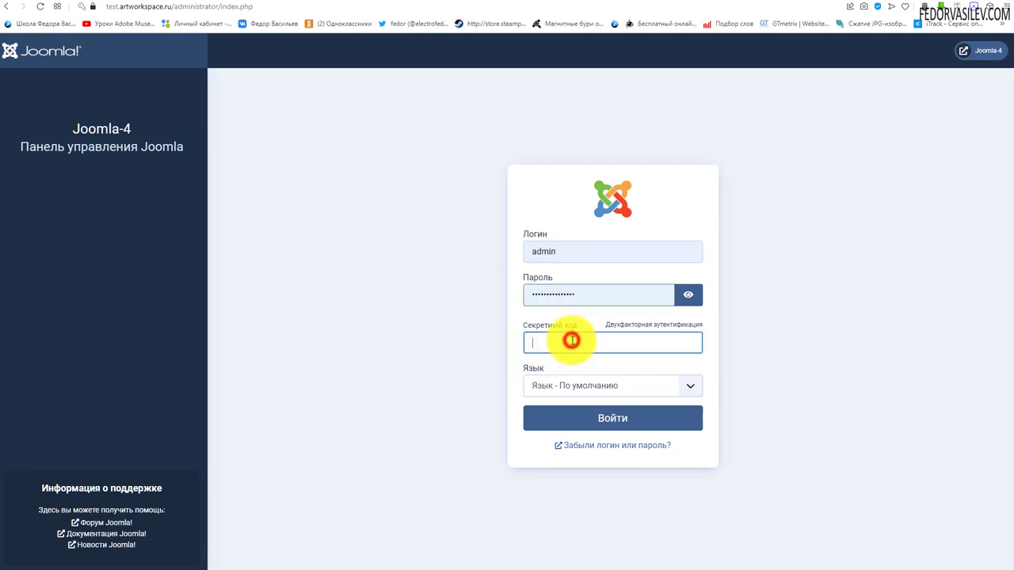
key("ctrl+v")
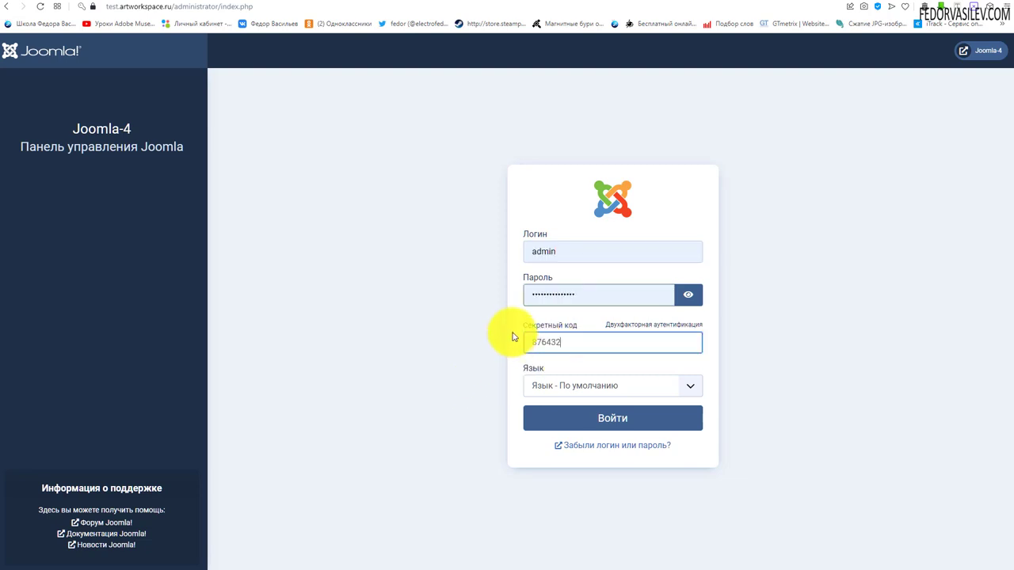
left_click(594, 417)
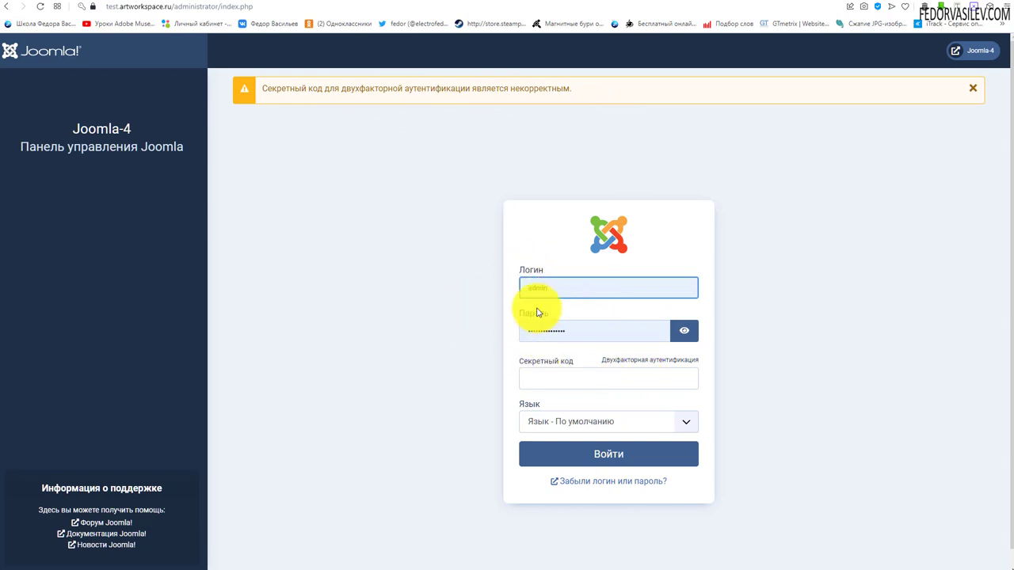
- After the code is rejected, enter a fresh authenticator code and log in again
scroll(435, 309, "down", 1)
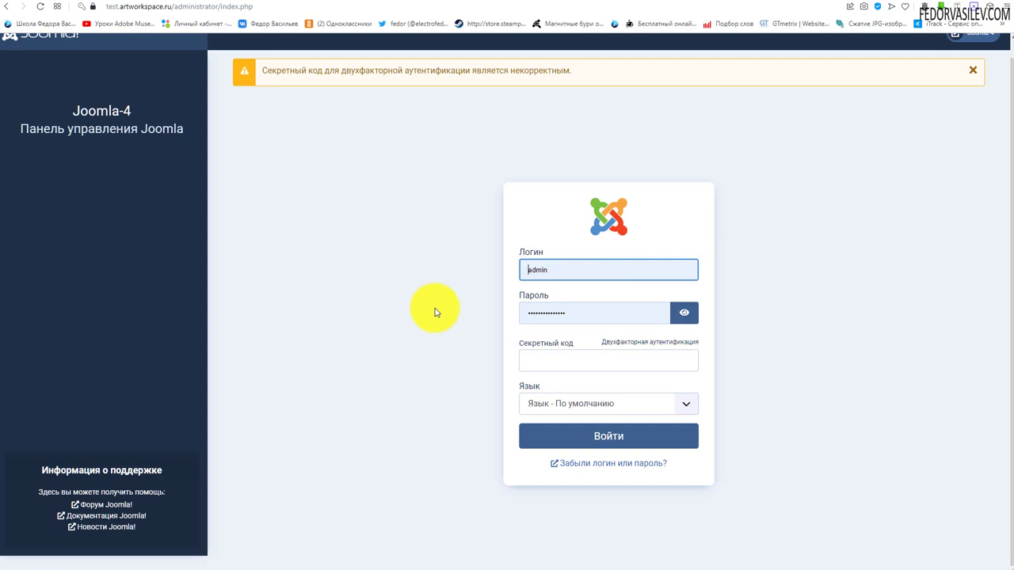
left_click(549, 365)
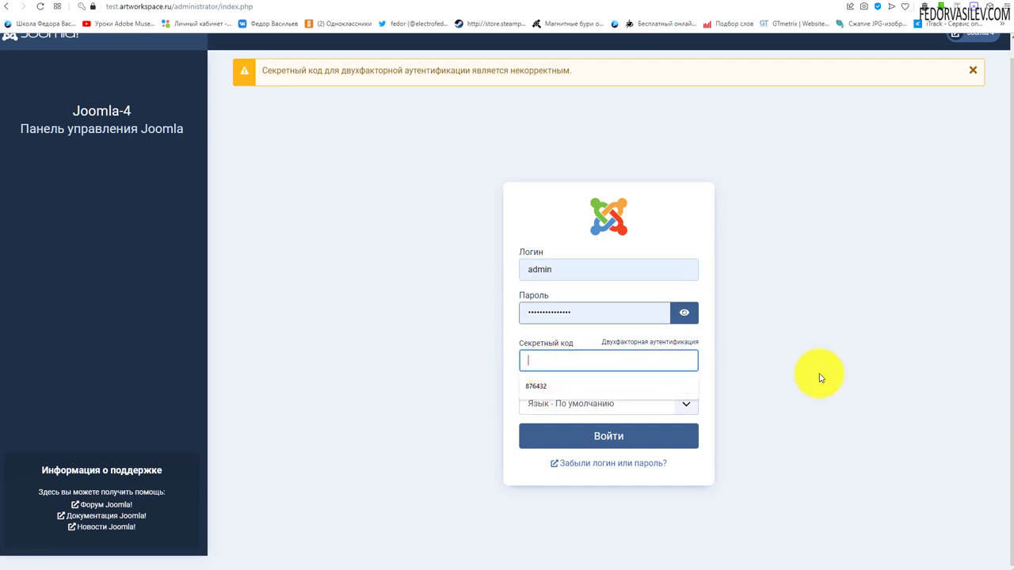
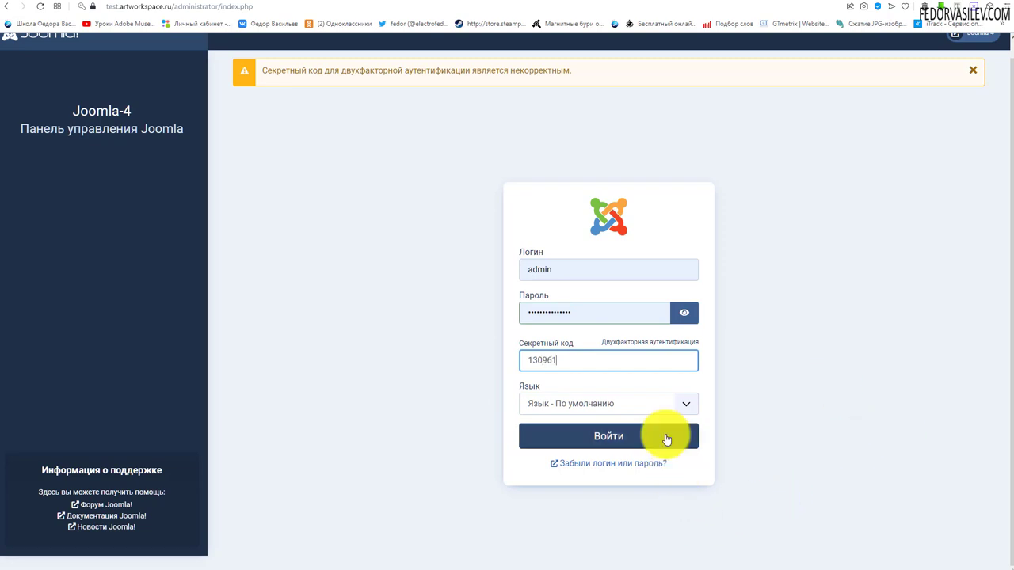
left_click(667, 440)
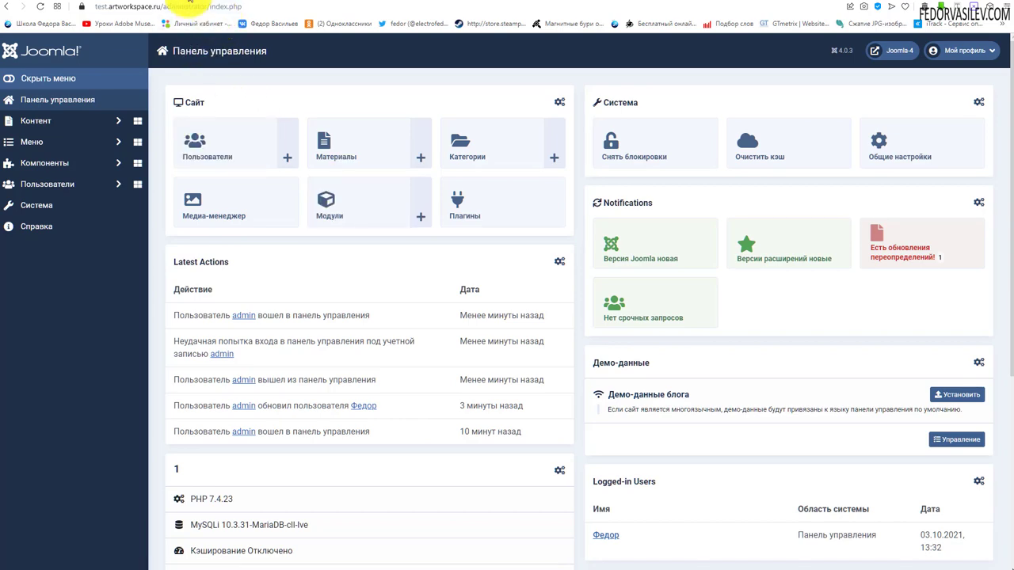
- Glance at the site front end, then open the admin user's profile from Пользователи
left_click(902, 52)
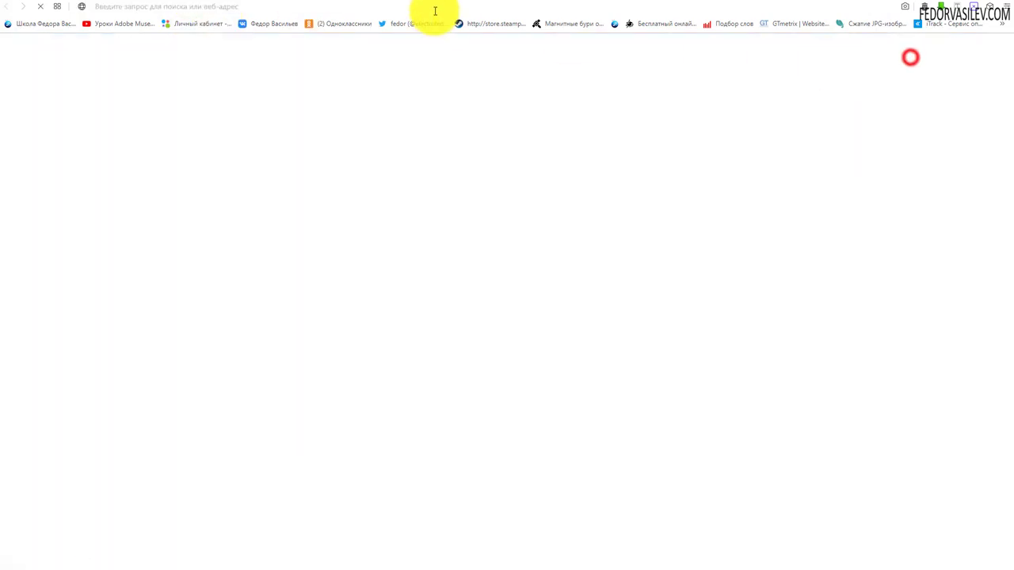
scroll(616, 248, "down", 15)
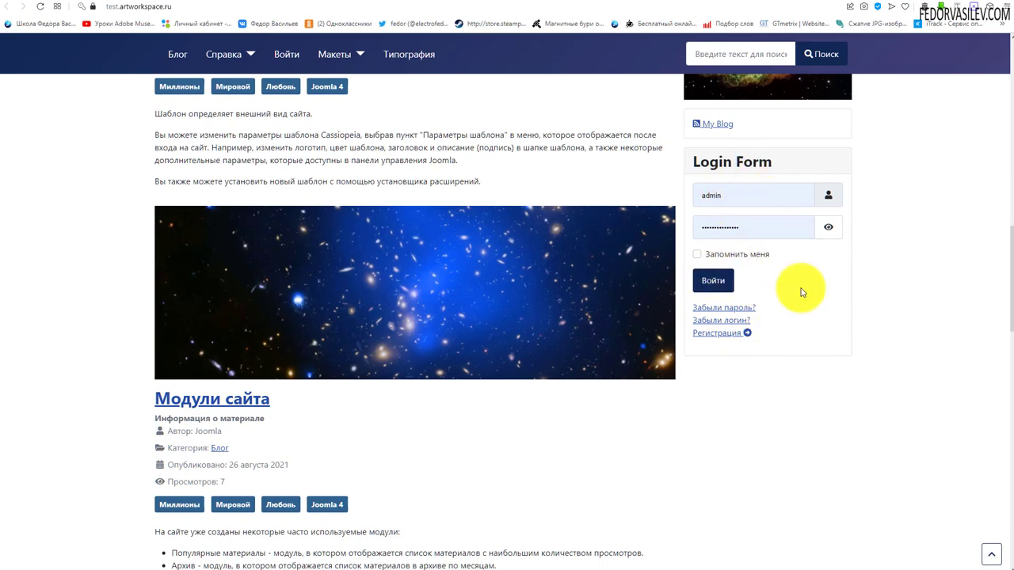
scroll(559, 235, "up", 1)
key("ctrl+w")
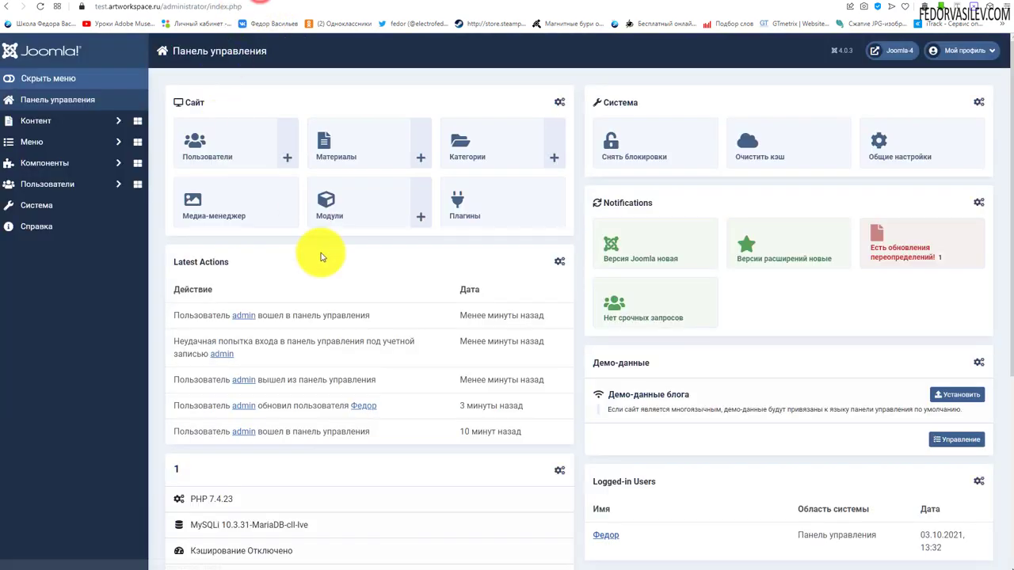
left_click(210, 147)
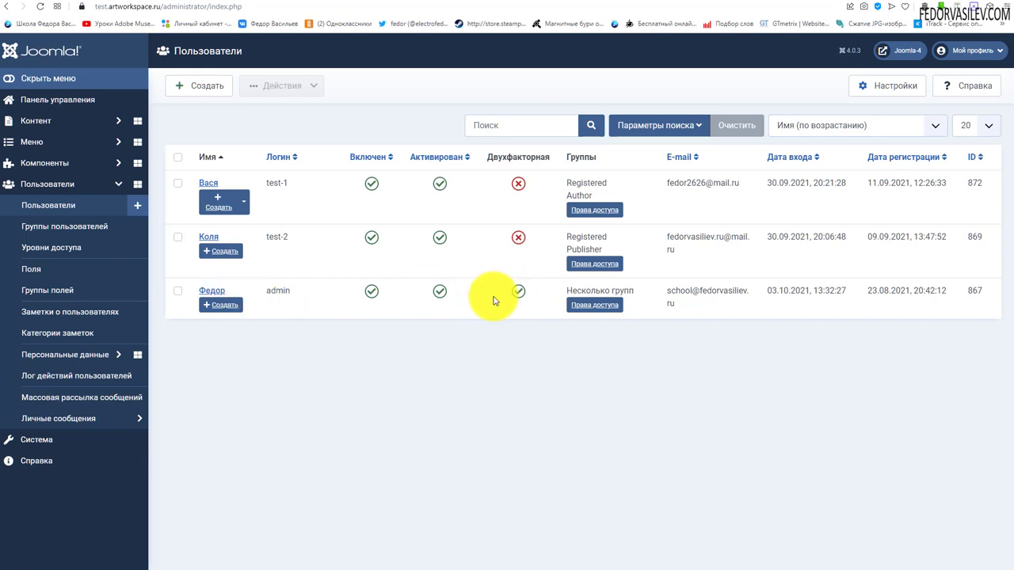
left_click(212, 290)
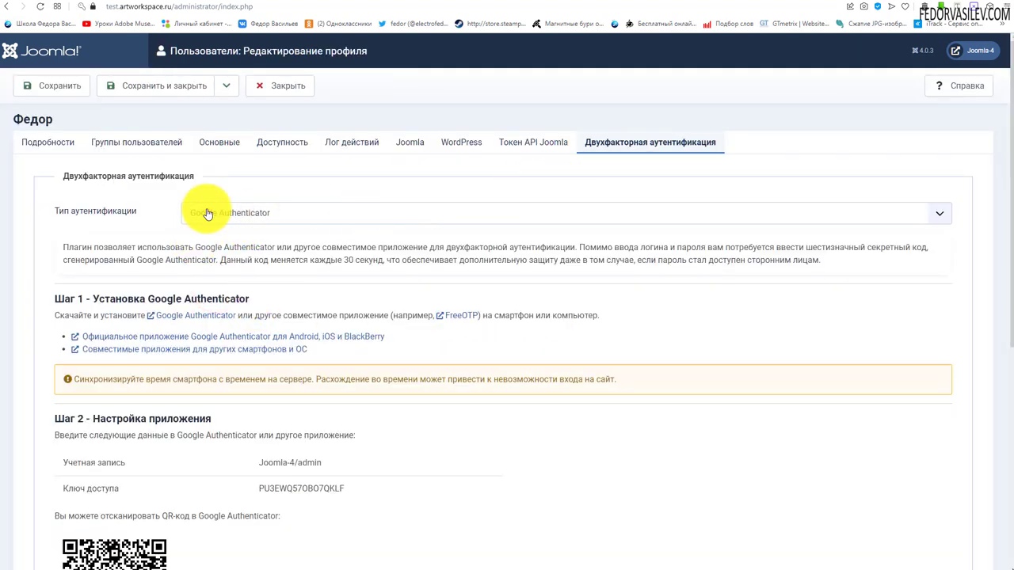
left_click(205, 211)
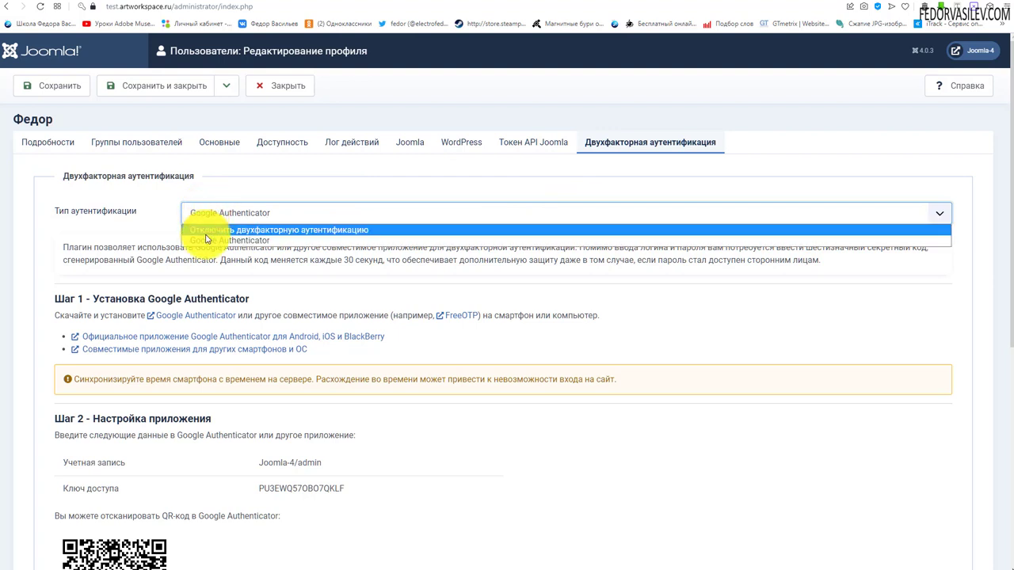
left_click(130, 240)
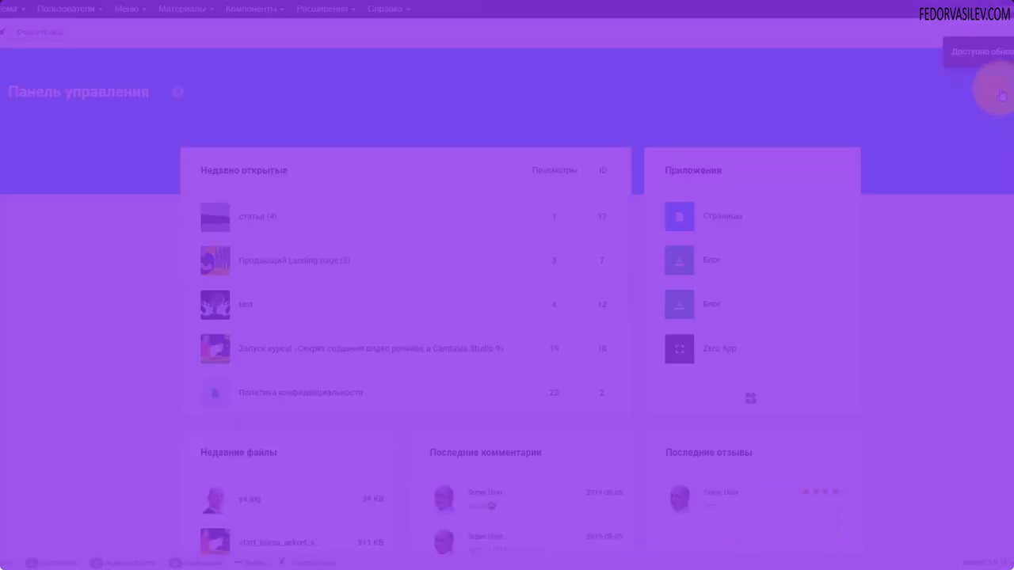
- Reach Gridbox Applications via the update notice, open Zero App and its third settings option
left_click(1004, 97)
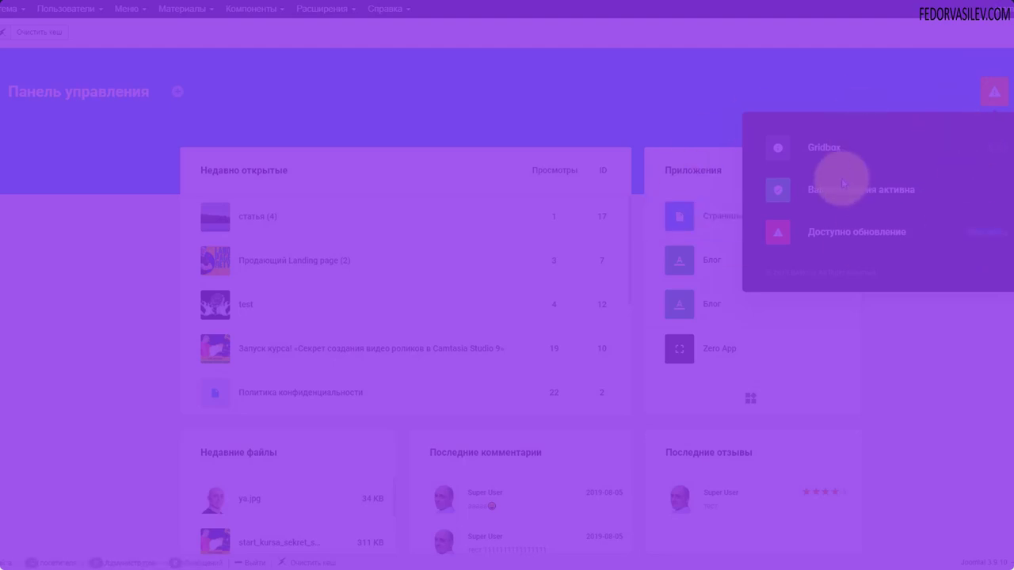
left_click(784, 192)
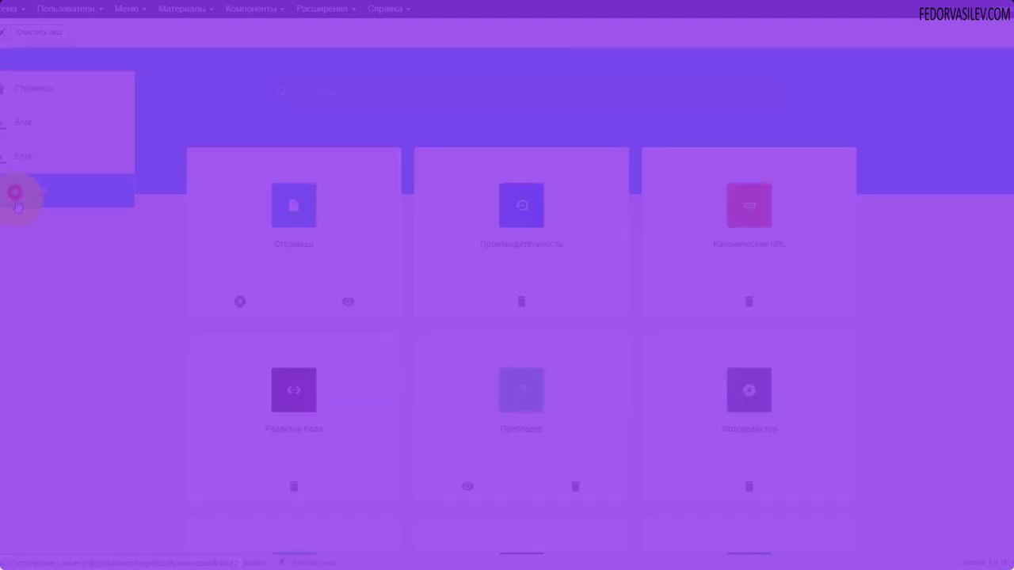
left_click(18, 193)
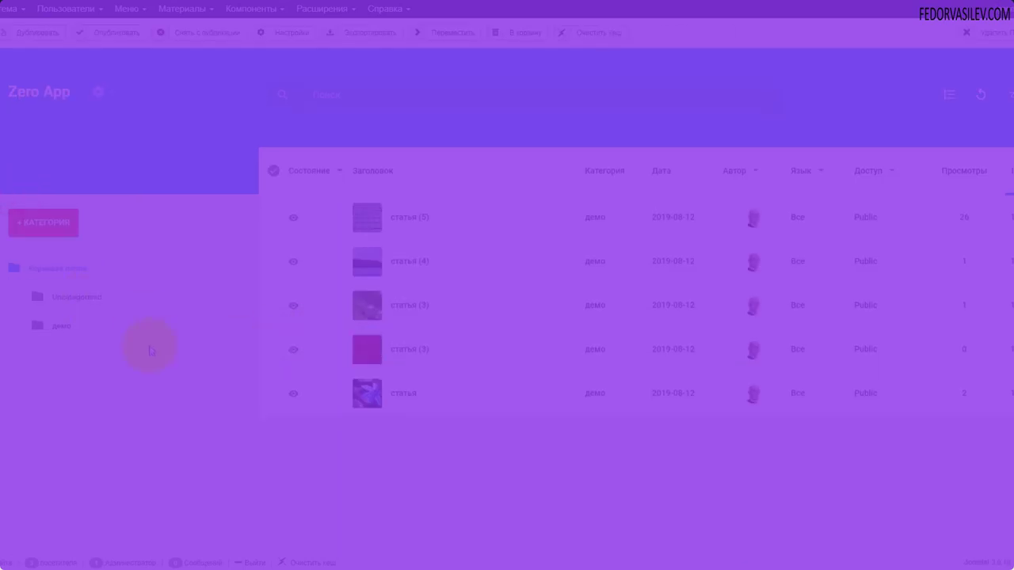
left_click(102, 98)
left_click(107, 246)
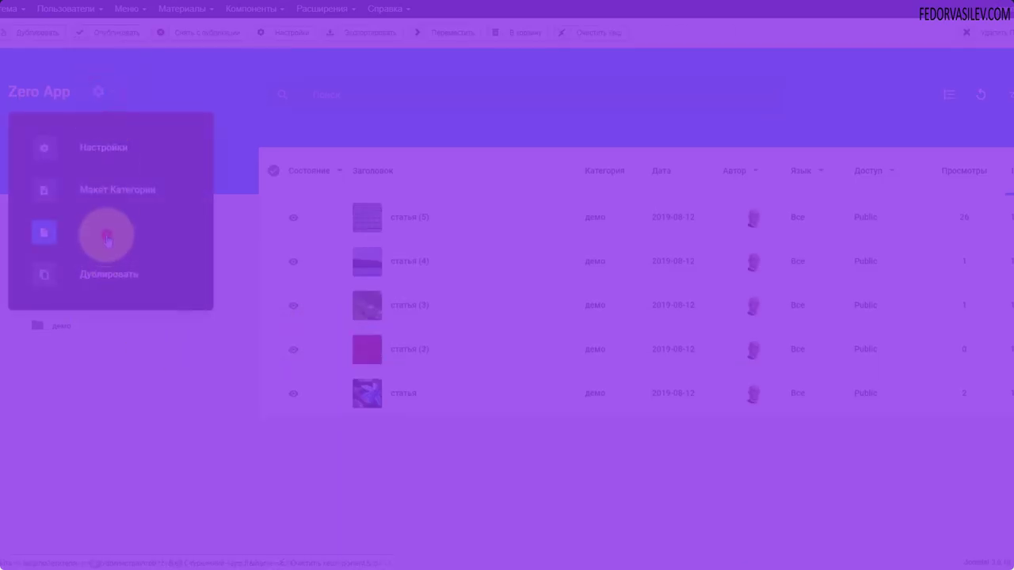